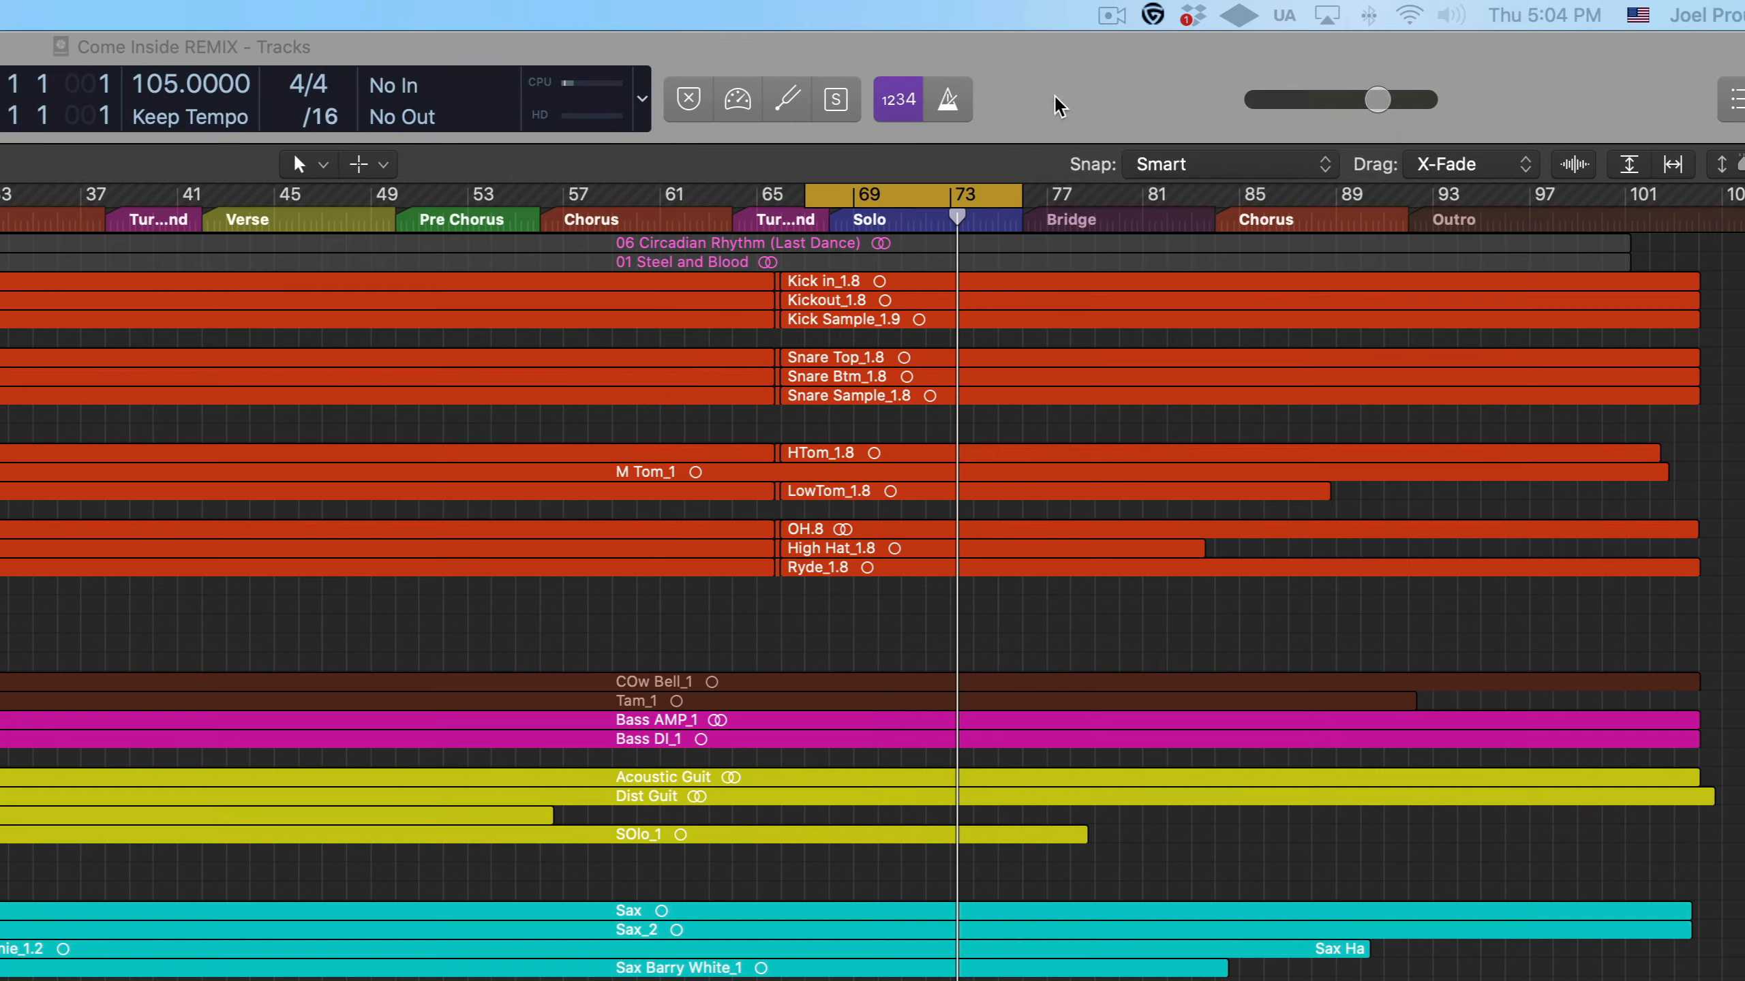
Open the control bar customization settings, review the LCD display and mode options including Performance Meter (CPU/HD), and close them.
{"action": "right_click", "coordinate": [1312, 48]}
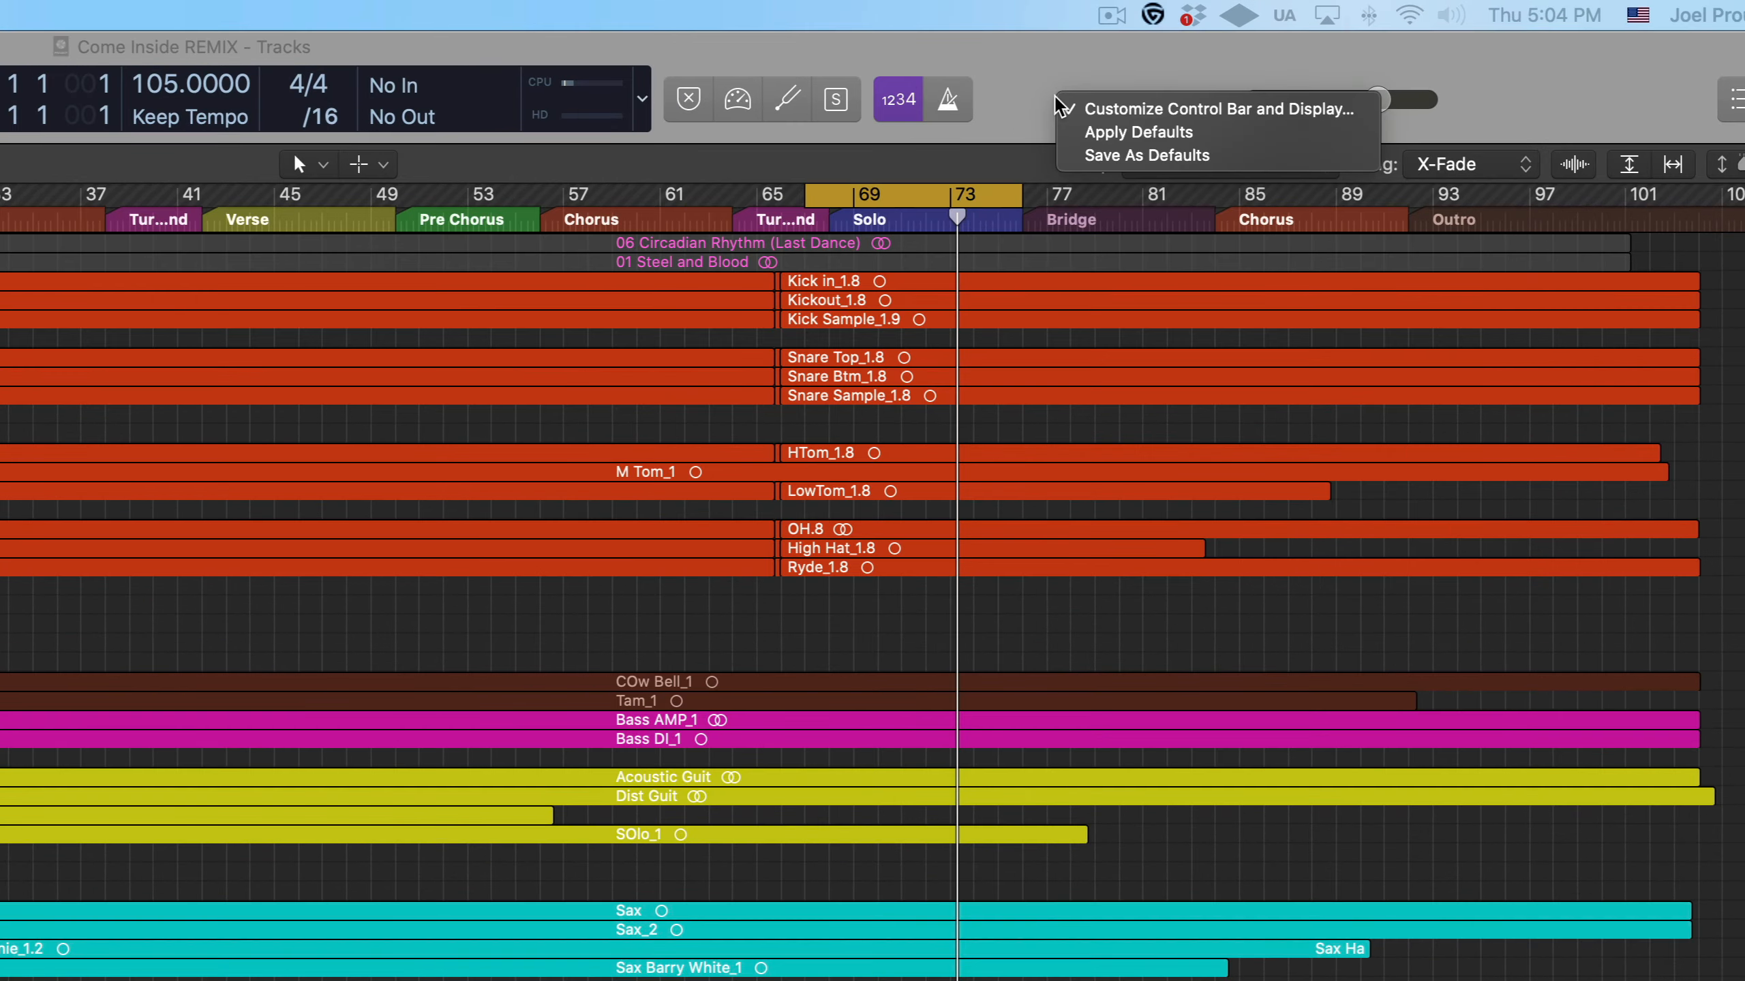
{"action": "left_click", "coordinate": [1108, 110]}
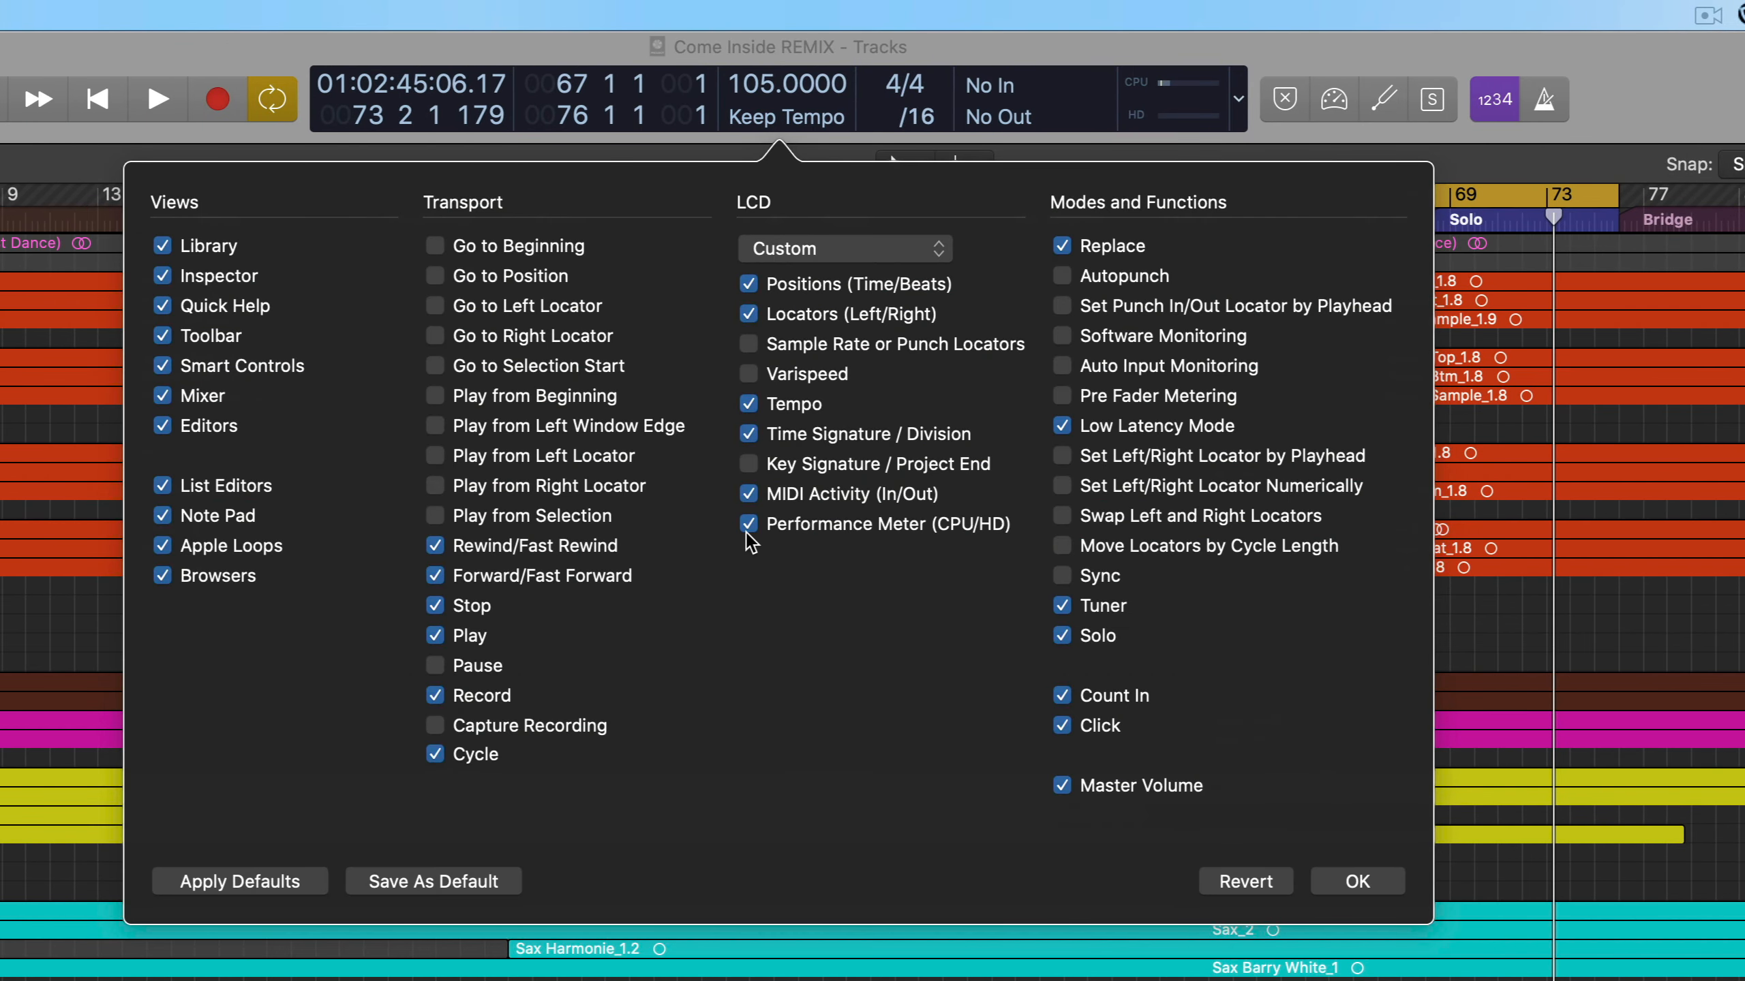
{"action": "left_click", "coordinate": [1729, 88]}
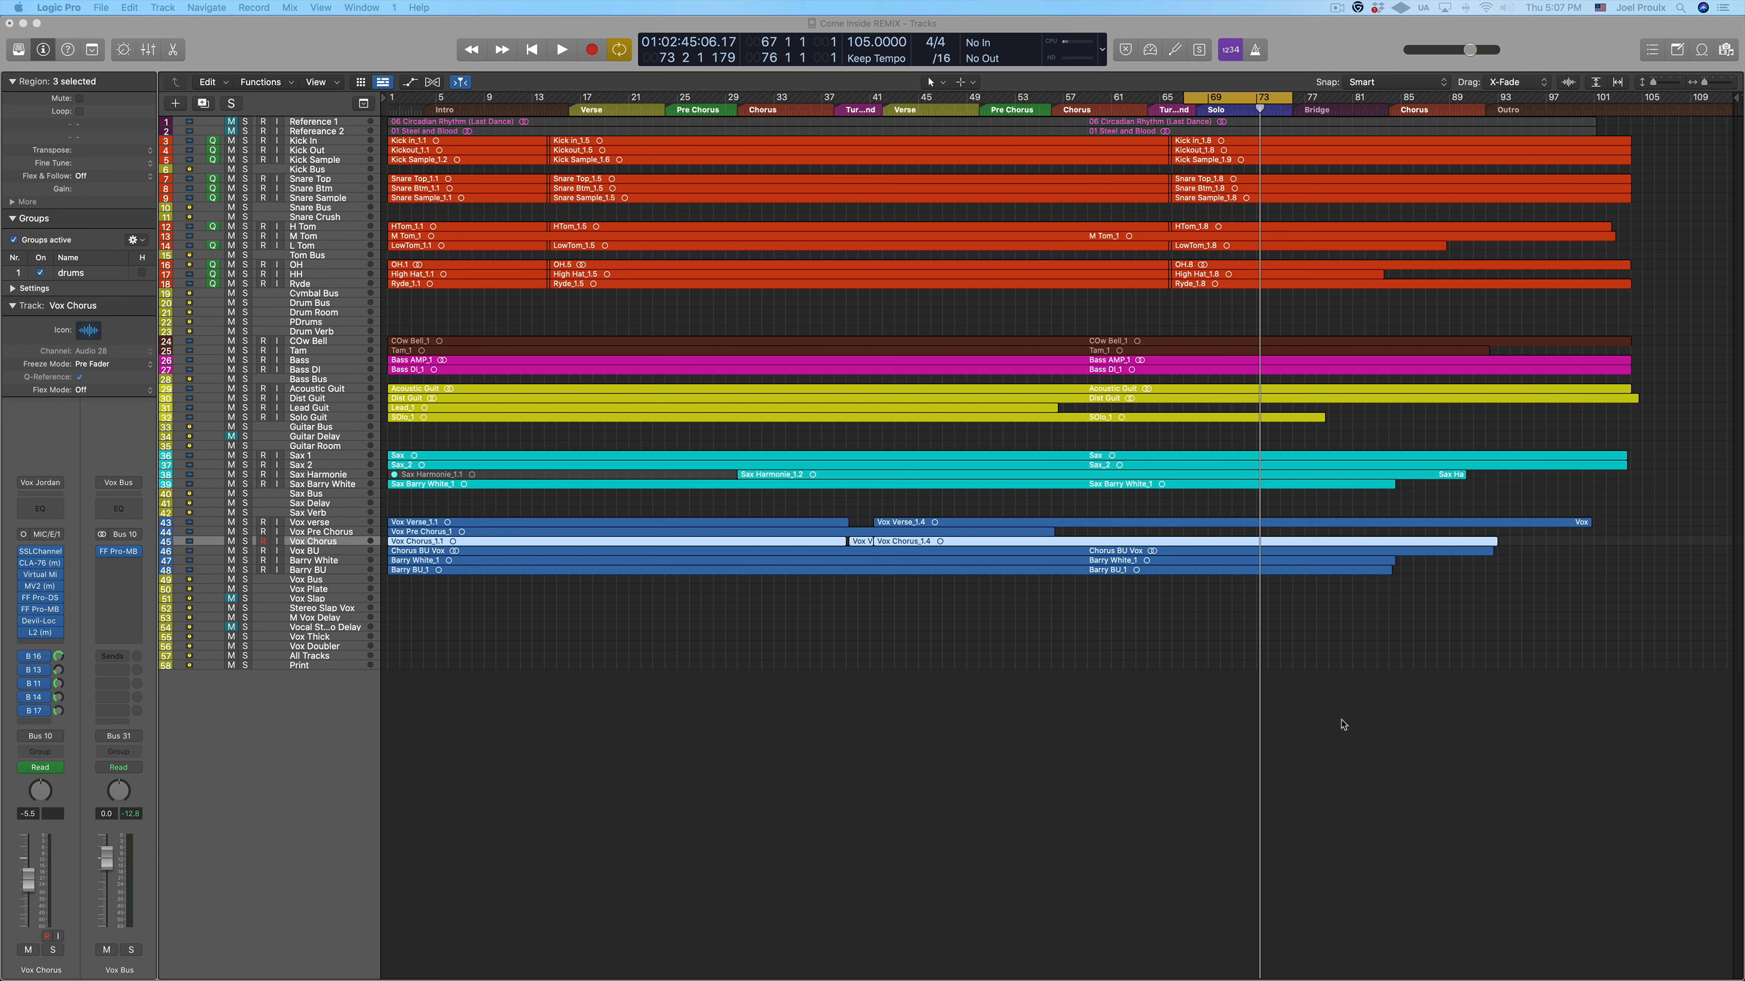
Show the mixer, look through the channel strips' plug-ins and sends up to the main outputs, and hide it again.
{"action": "left_click", "coordinate": [329, 671]}
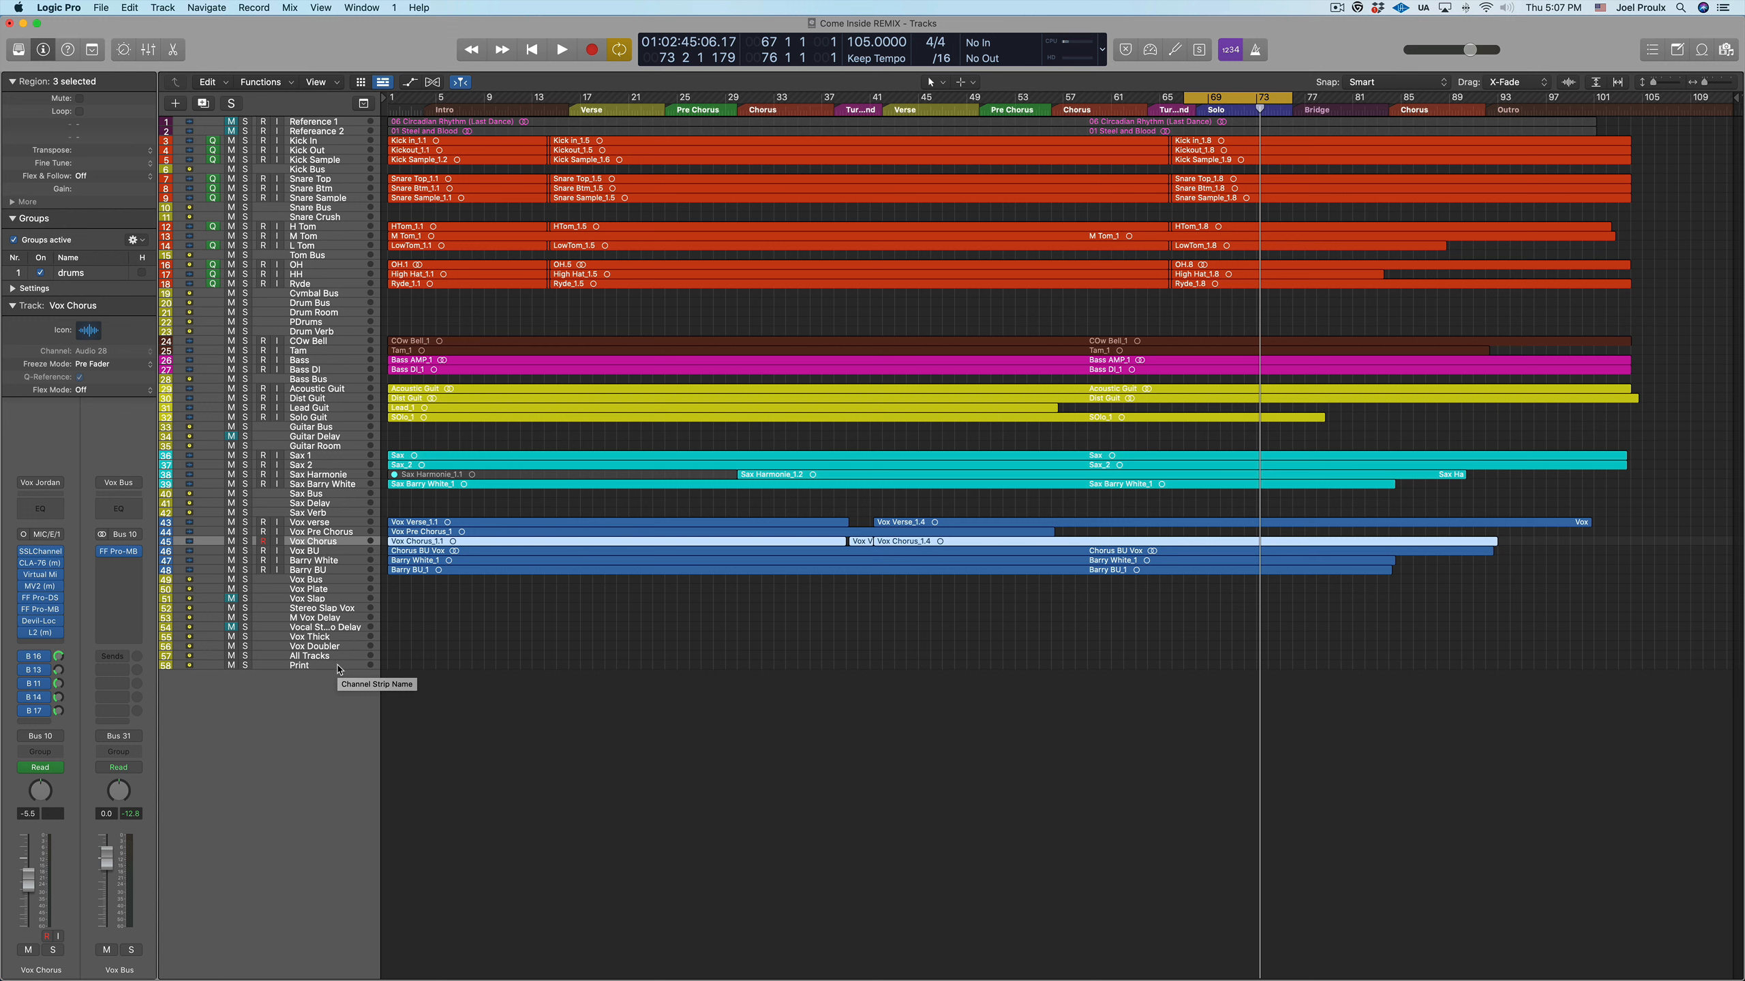
{"action": "left_click", "coordinate": [148, 50]}
{"action": "scroll", "coordinate": [1313, 724], "scroll_direction": "left", "scroll_amount": 1}
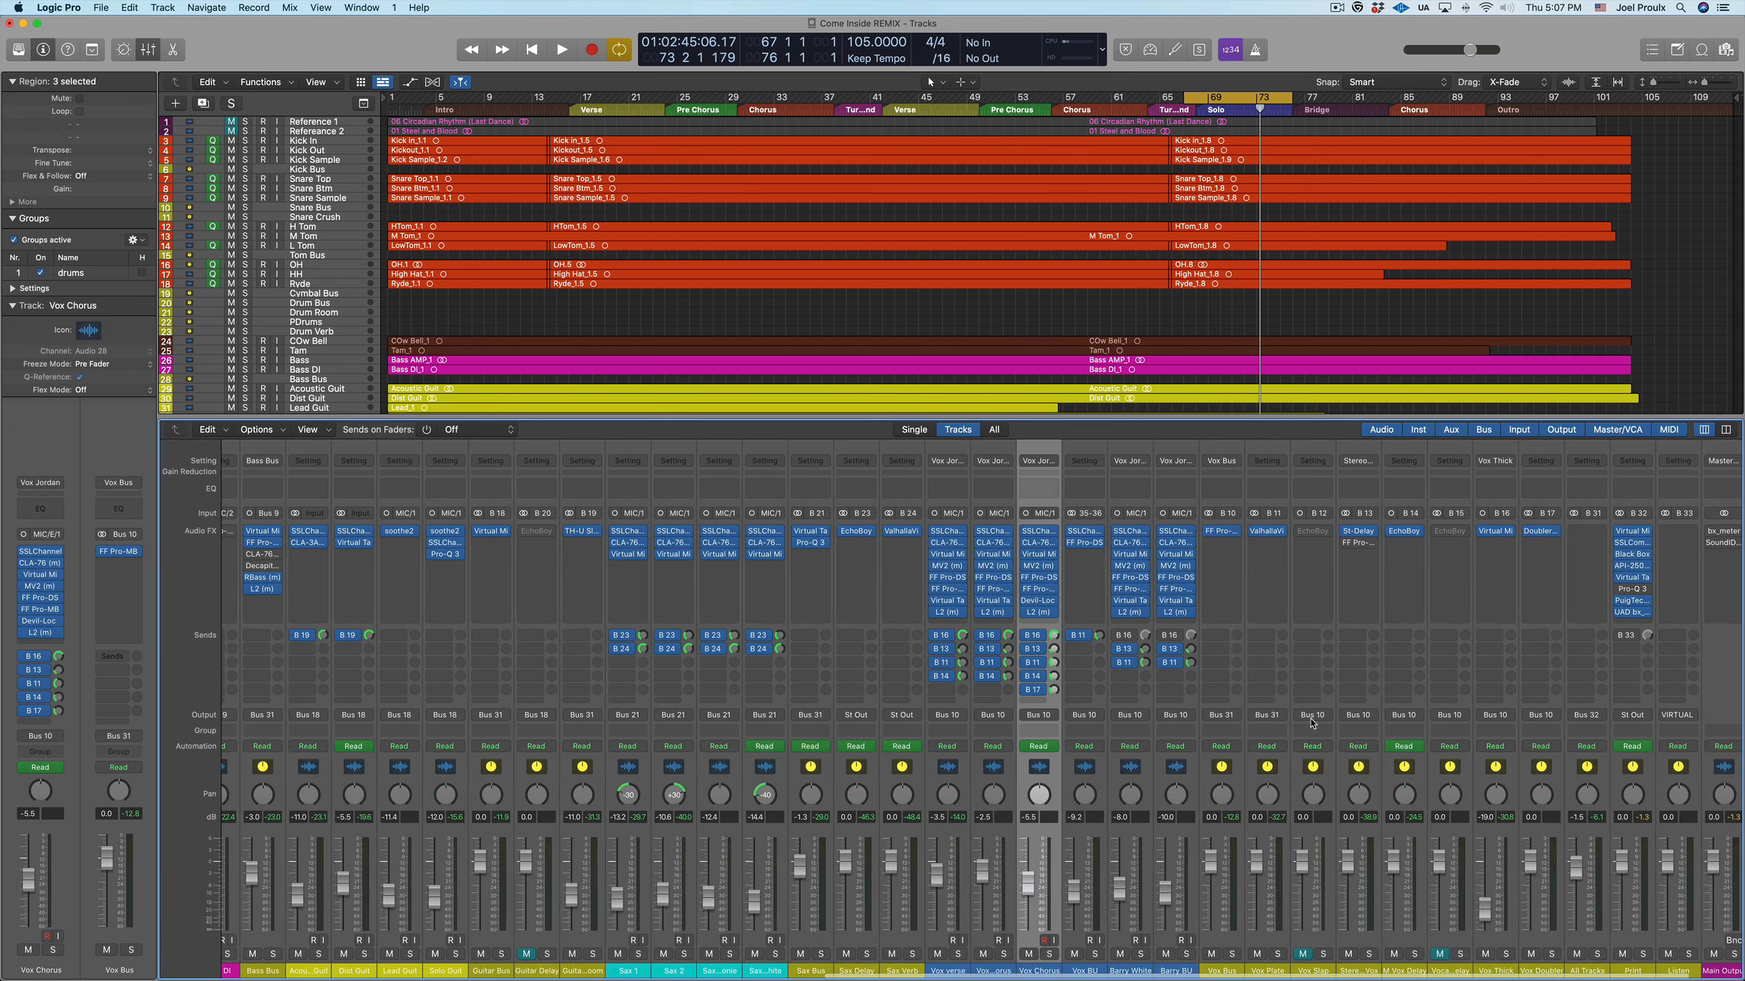
{"action": "scroll", "coordinate": [1114, 750], "scroll_direction": "right", "scroll_amount": 3}
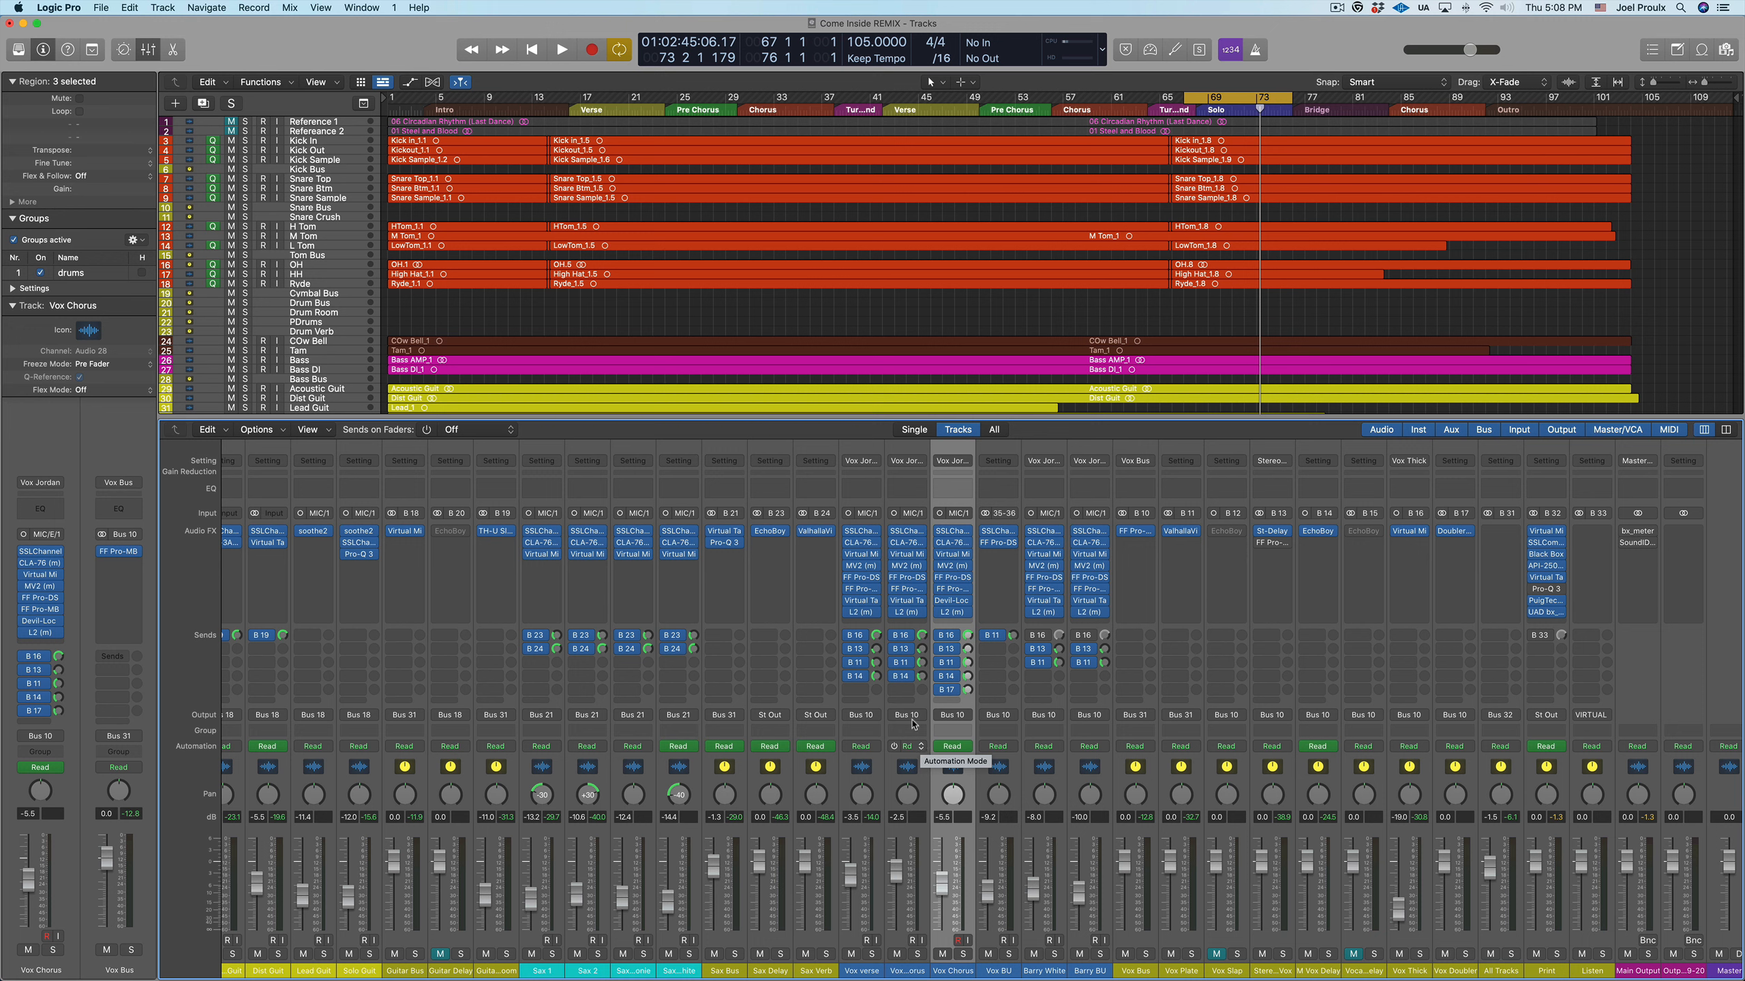
{"action": "left_click", "coordinate": [152, 49]}
Play the session from bar 67 through the solo section while watching the CPU/HD performance meter, and stop playback.
{"action": "left_click", "coordinate": [1184, 110]}
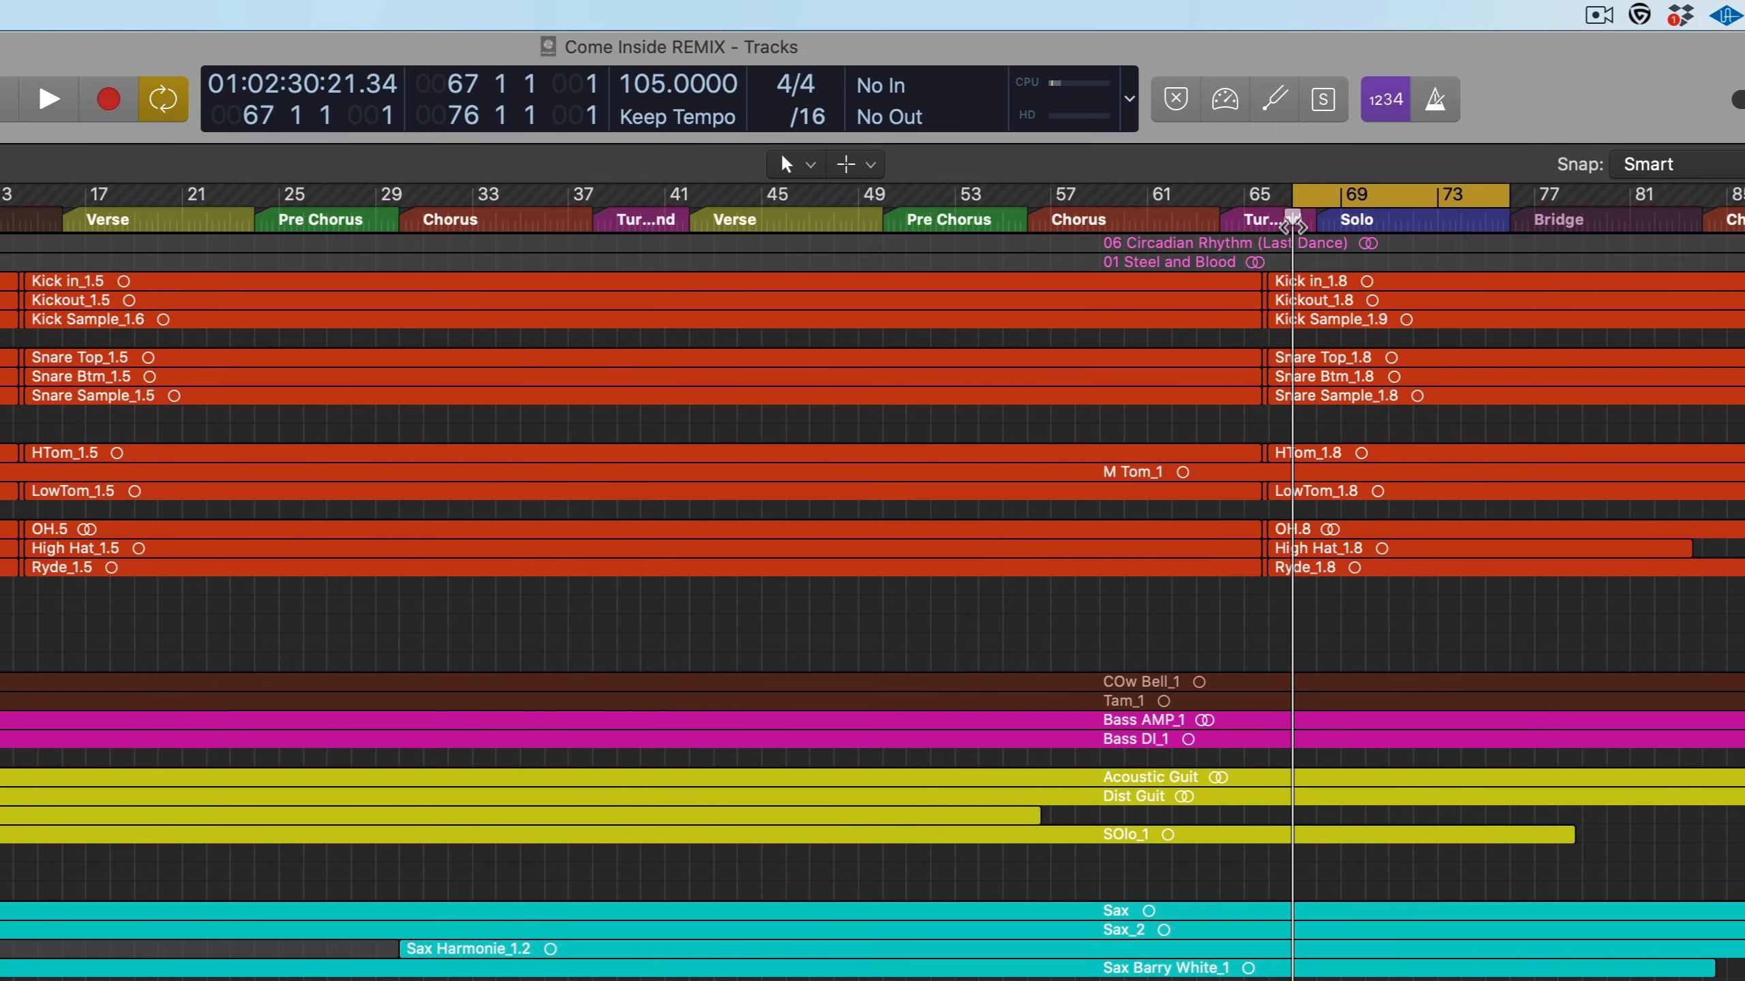
{"action": "key", "text": "space"}
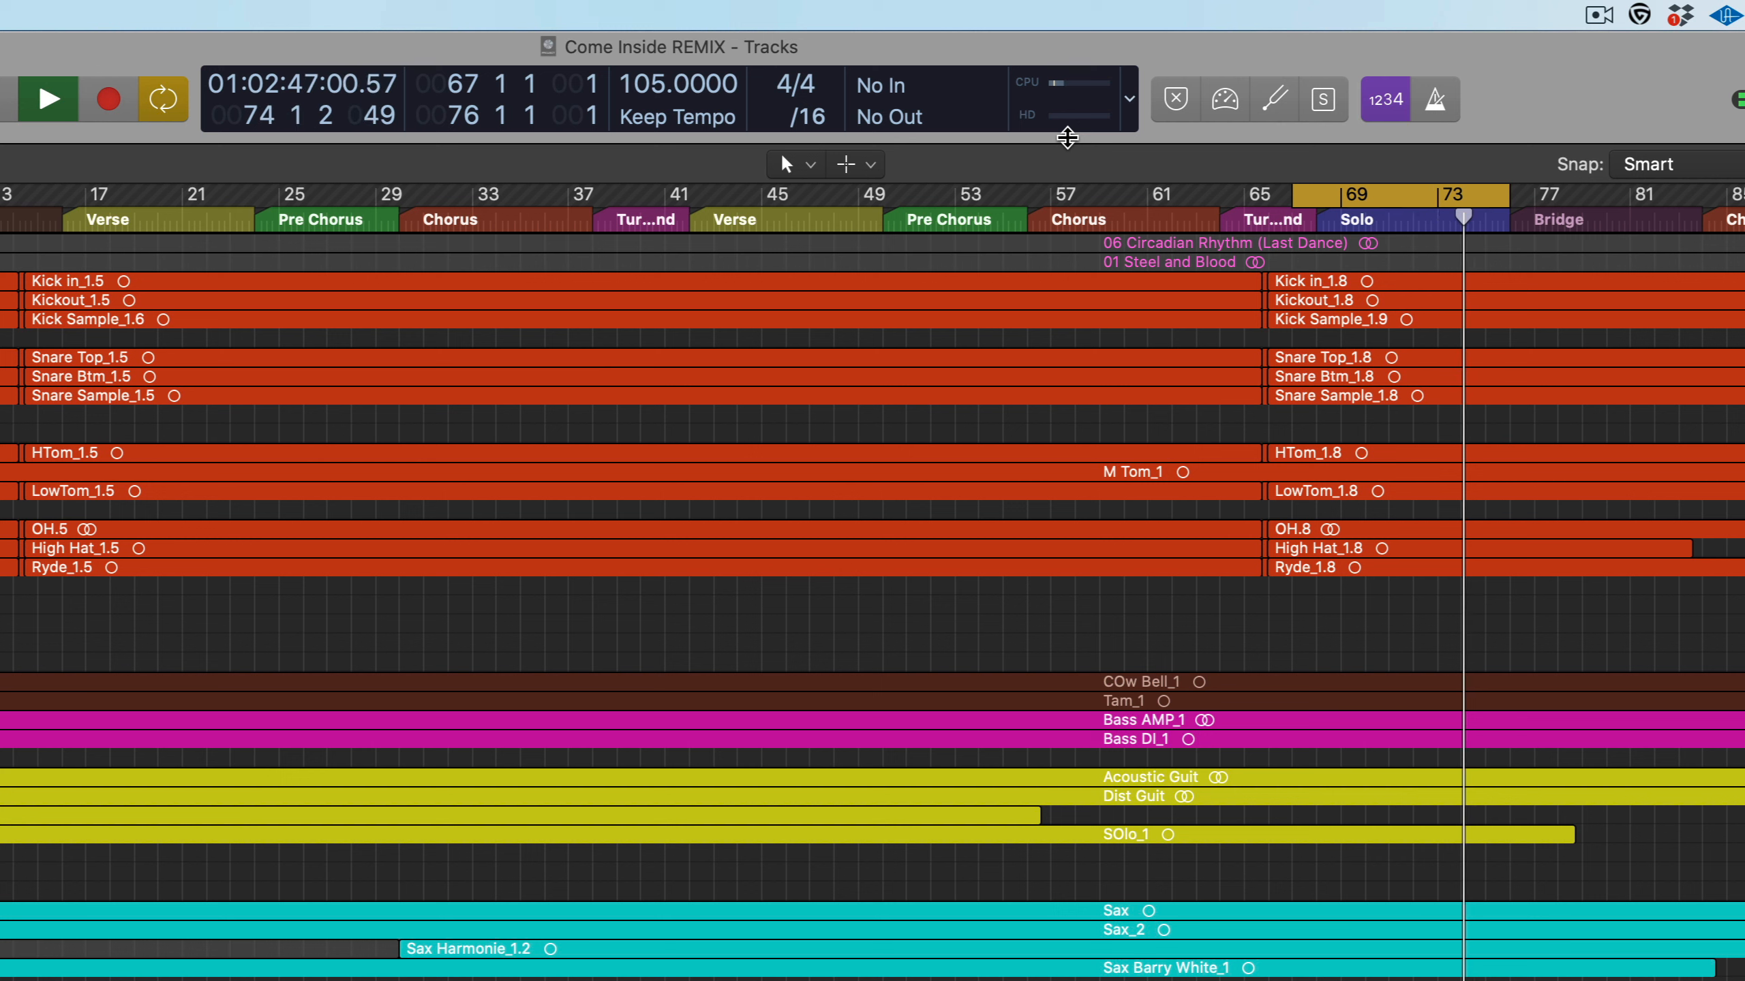
{"action": "key", "text": "space"}
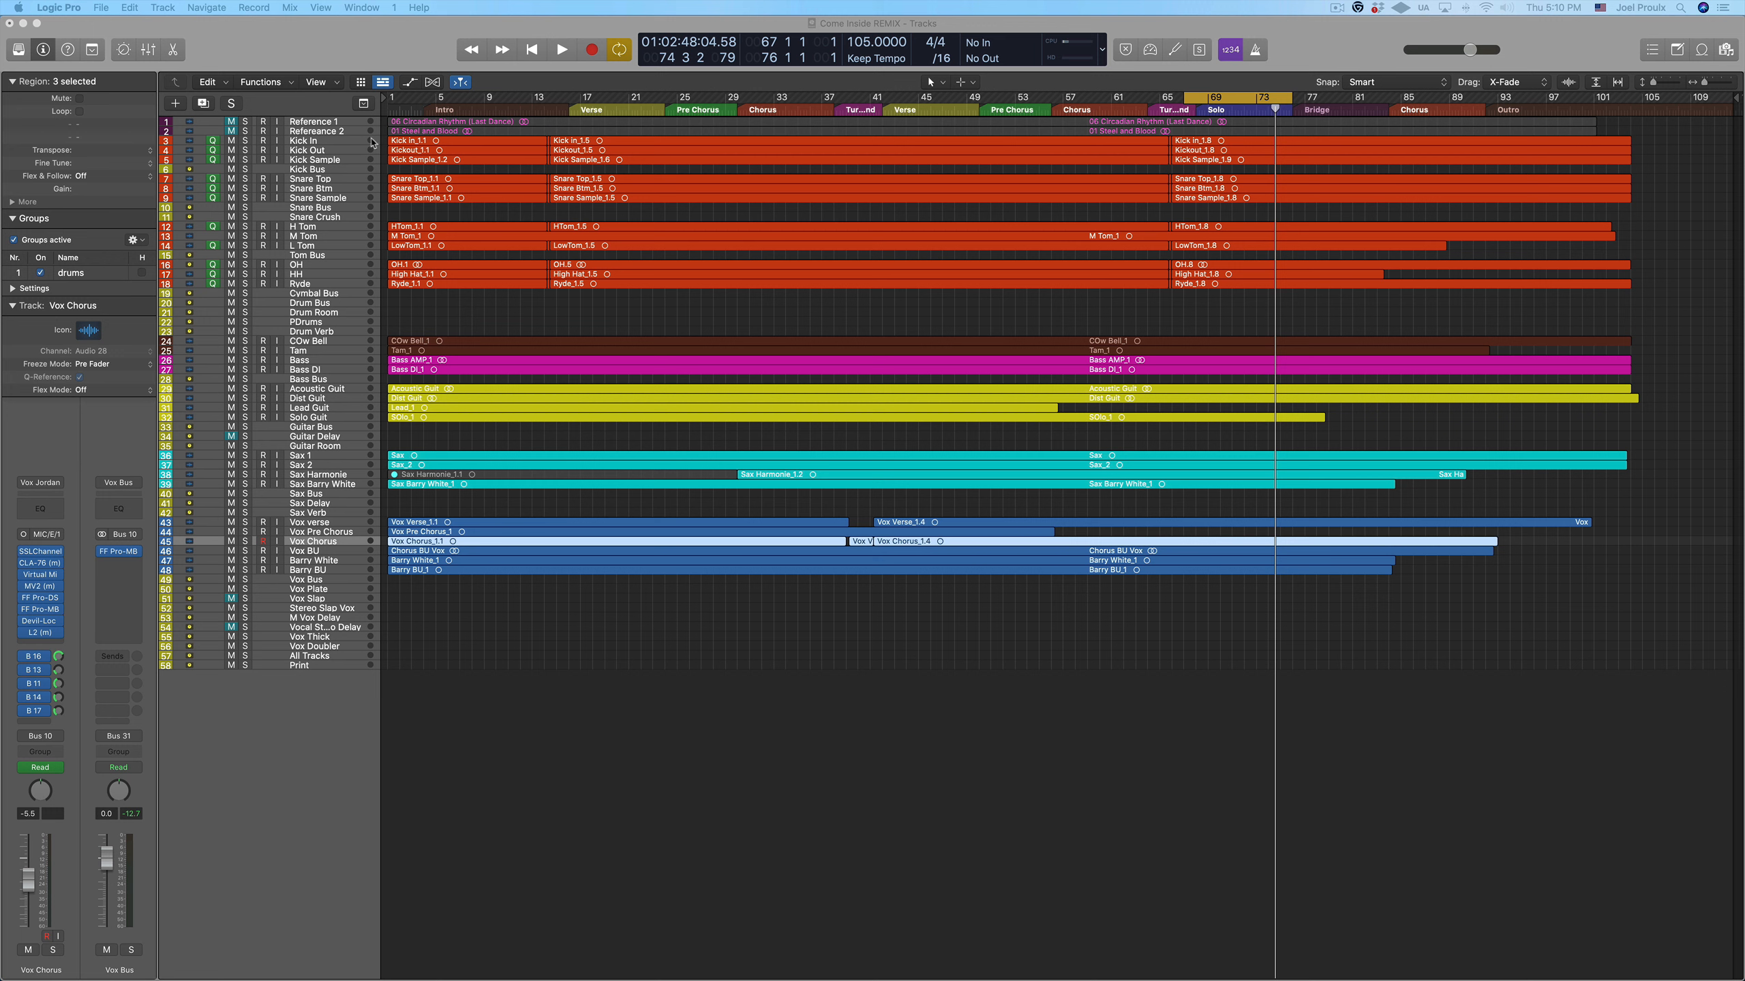
Check the Mac's processor, memory and macOS version in its system overview and close it.
{"action": "left_click", "coordinate": [17, 7]}
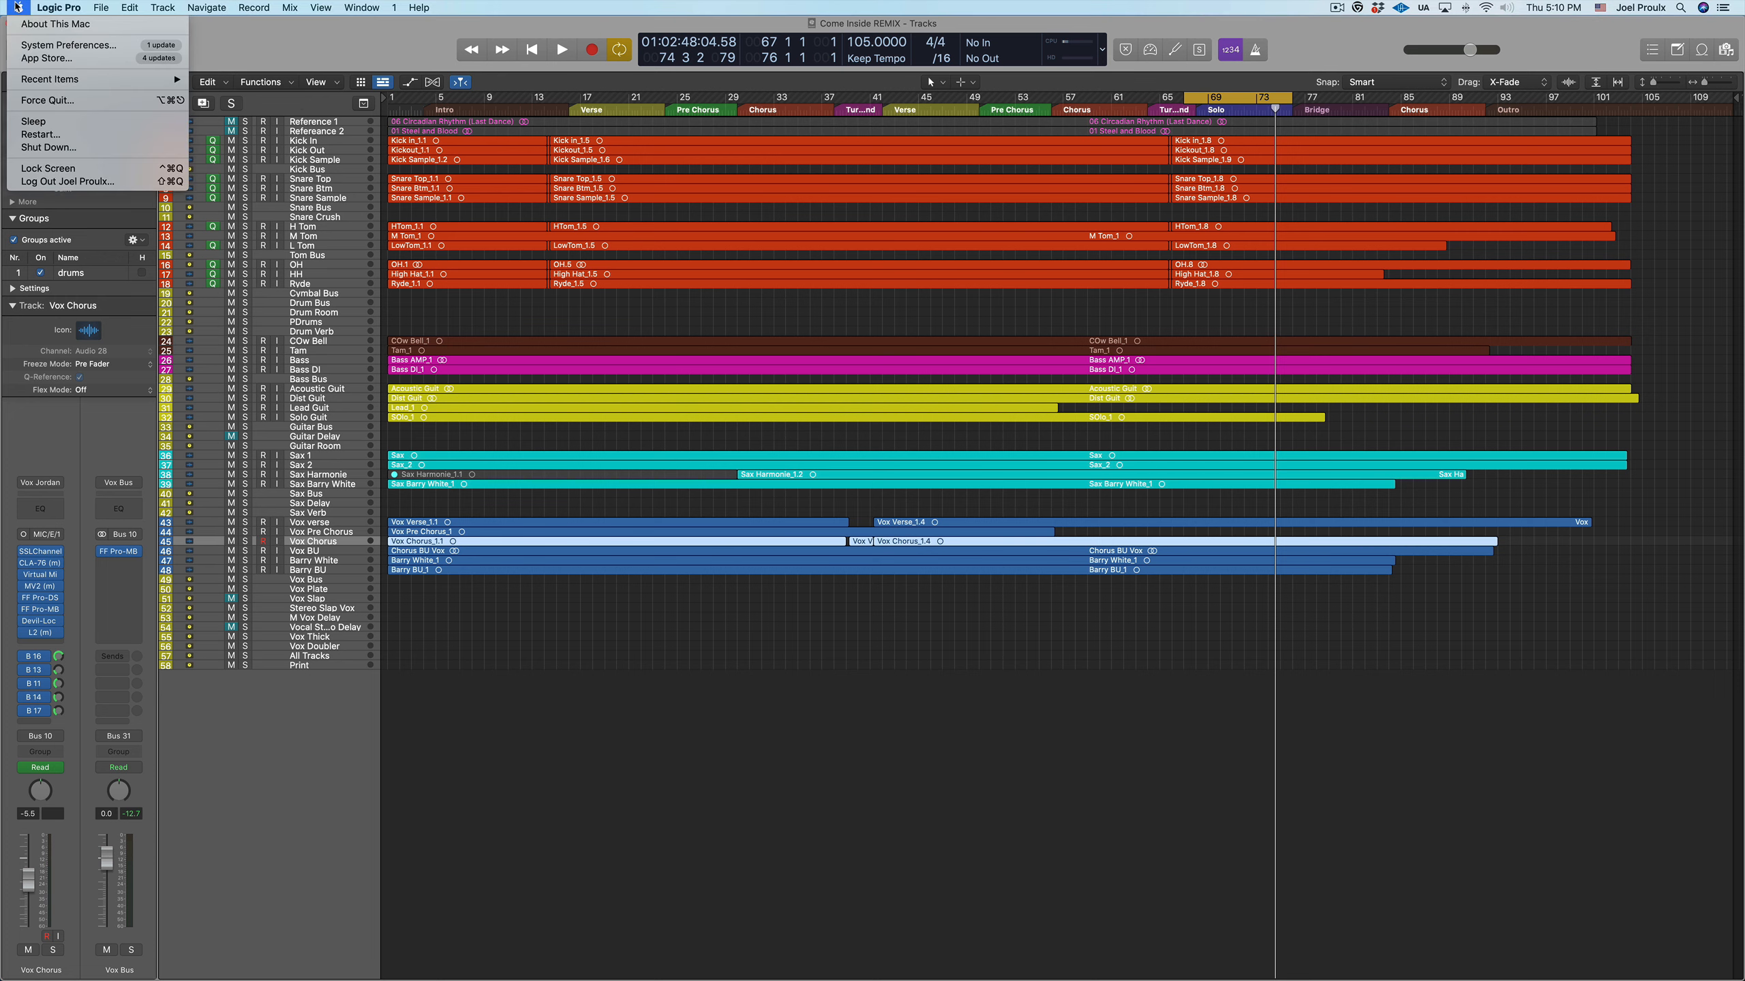
{"action": "left_click", "coordinate": [55, 24]}
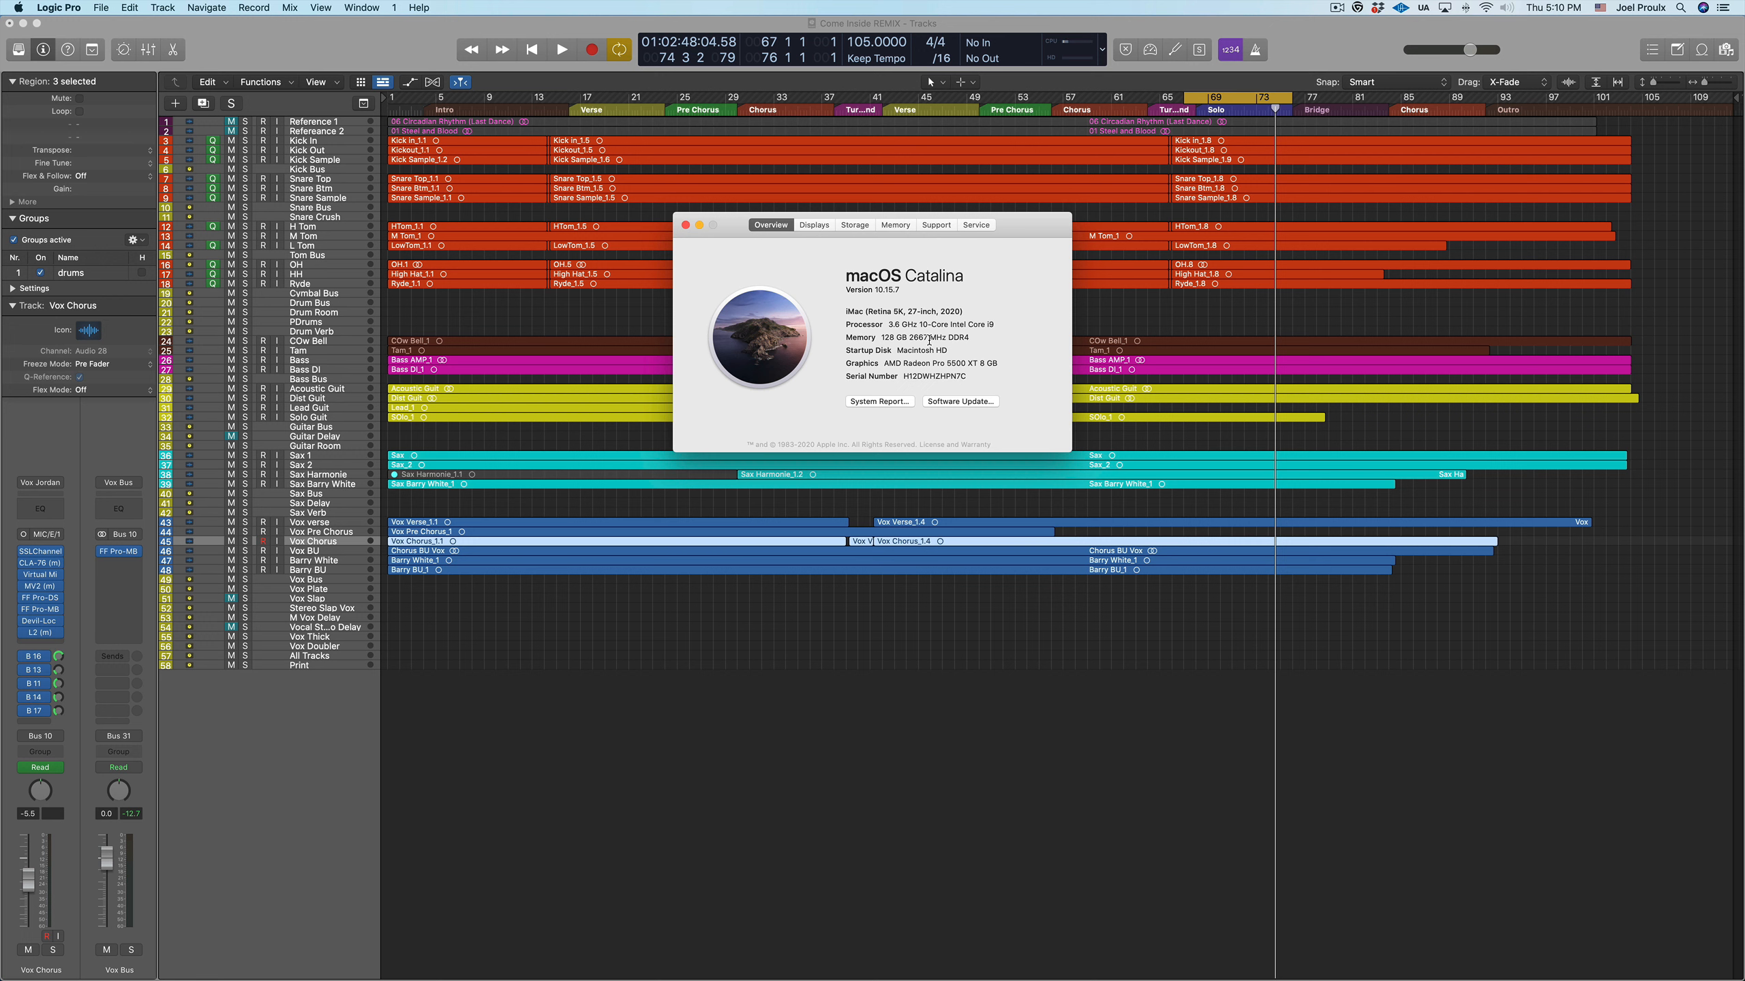
{"action": "left_click", "coordinate": [686, 226]}
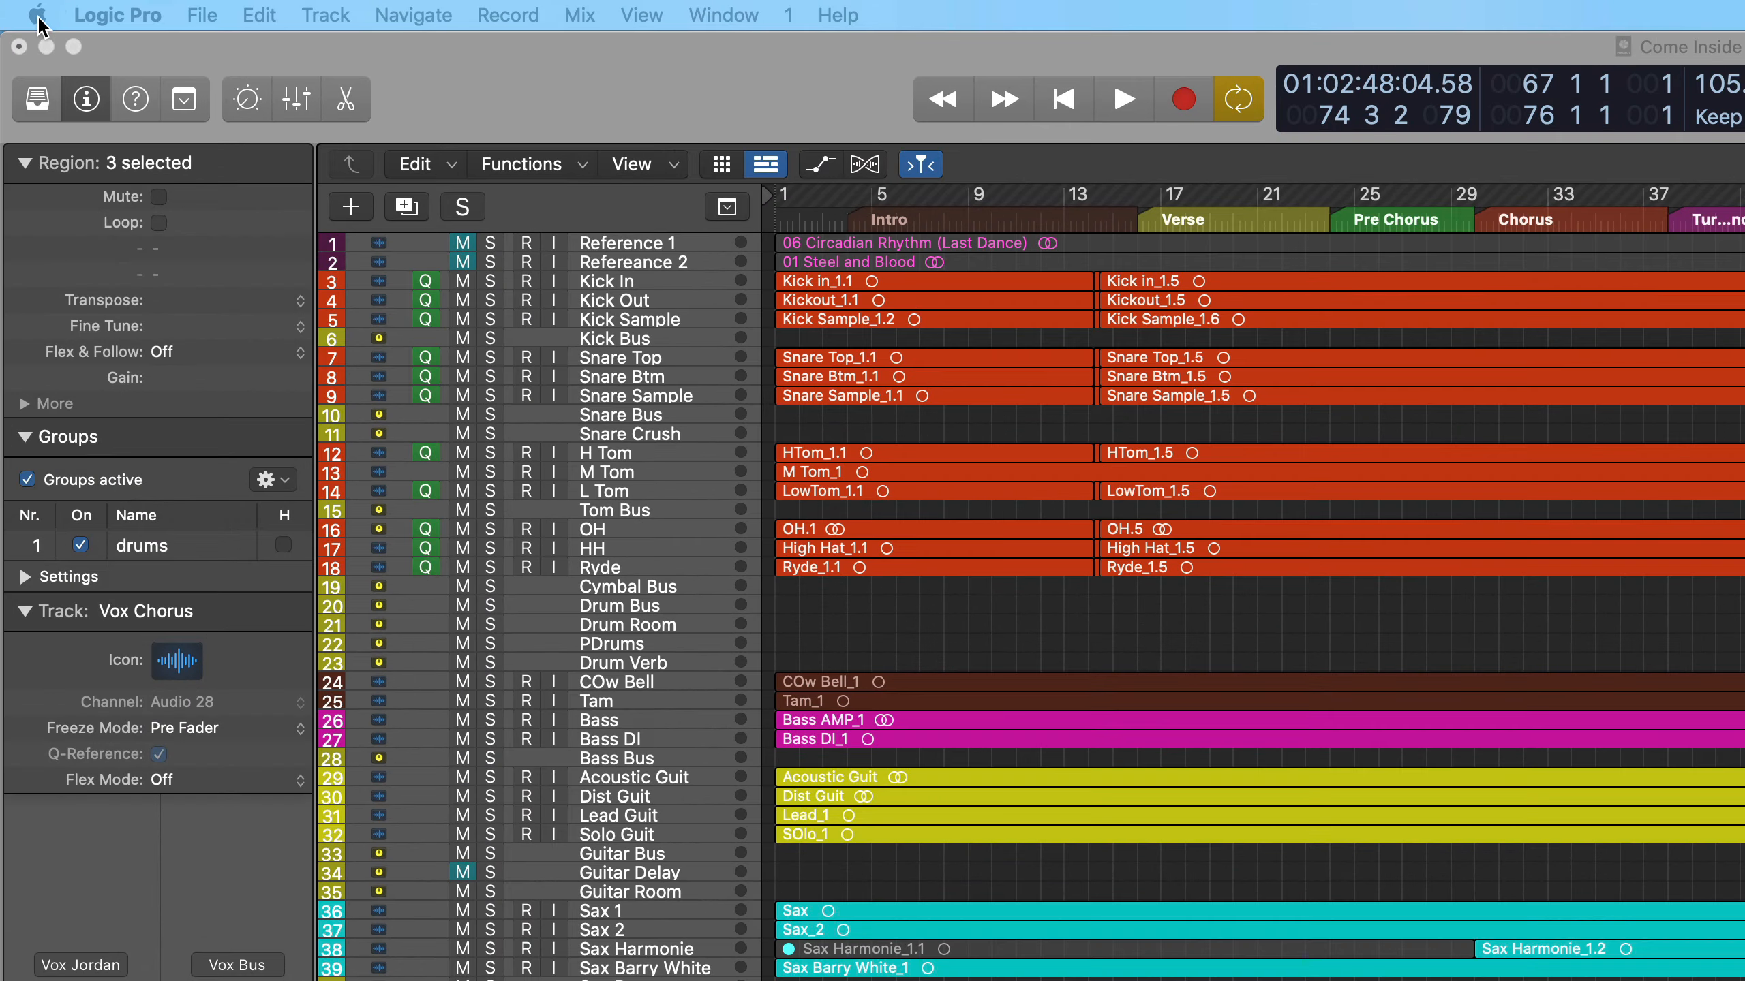
Review the running applications in the Force Quit window and close it without quitting any of them.
{"action": "left_click", "coordinate": [19, 7]}
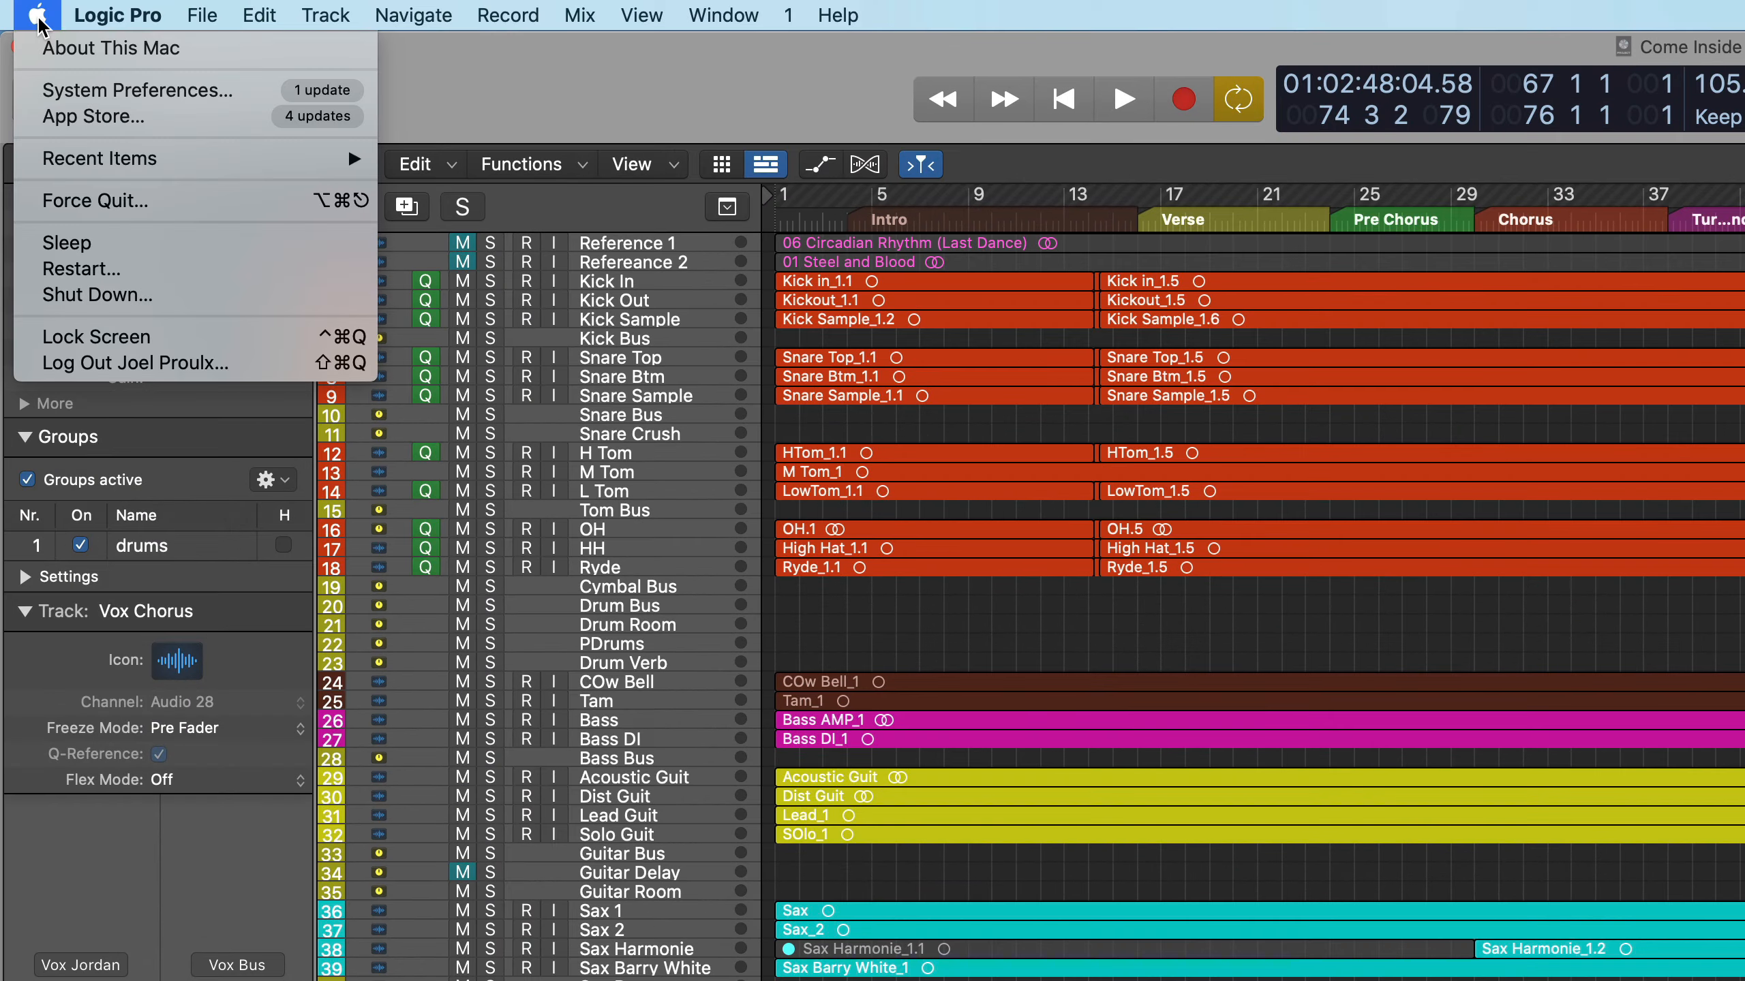
{"action": "left_click", "coordinate": [117, 212]}
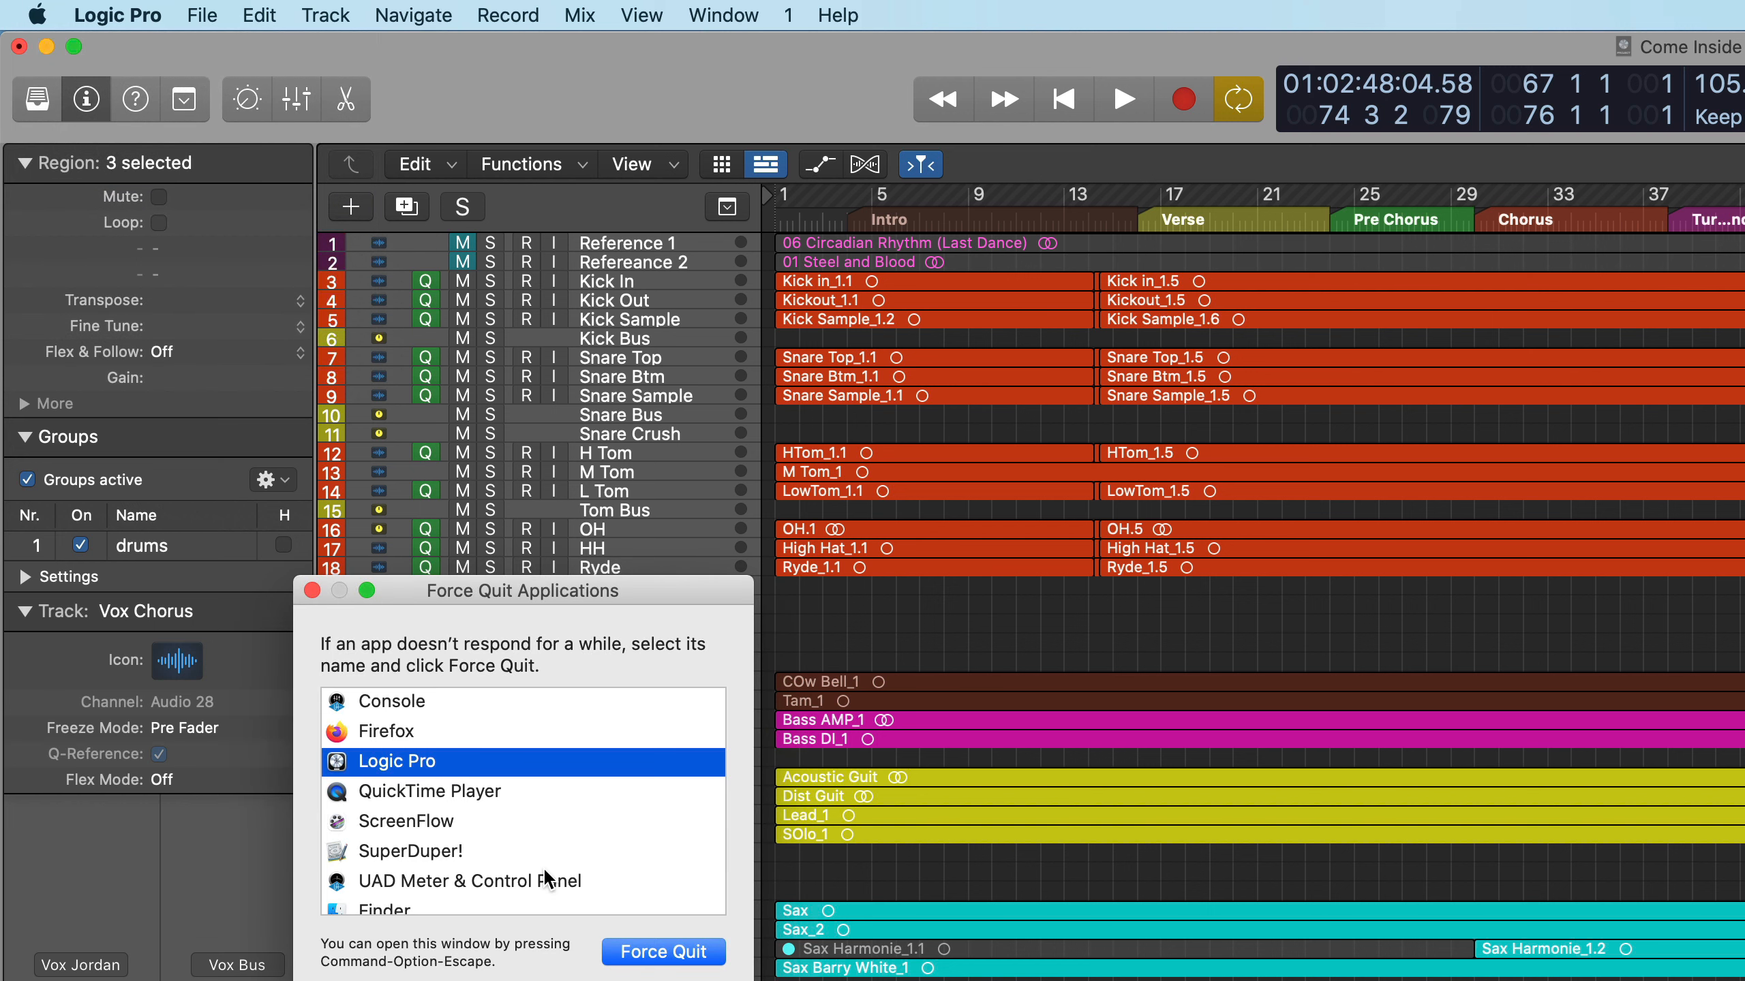
{"action": "scroll", "coordinate": [542, 867], "scroll_direction": "down", "scroll_amount": 1}
{"action": "scroll", "coordinate": [542, 867], "scroll_direction": "up", "scroll_amount": 1}
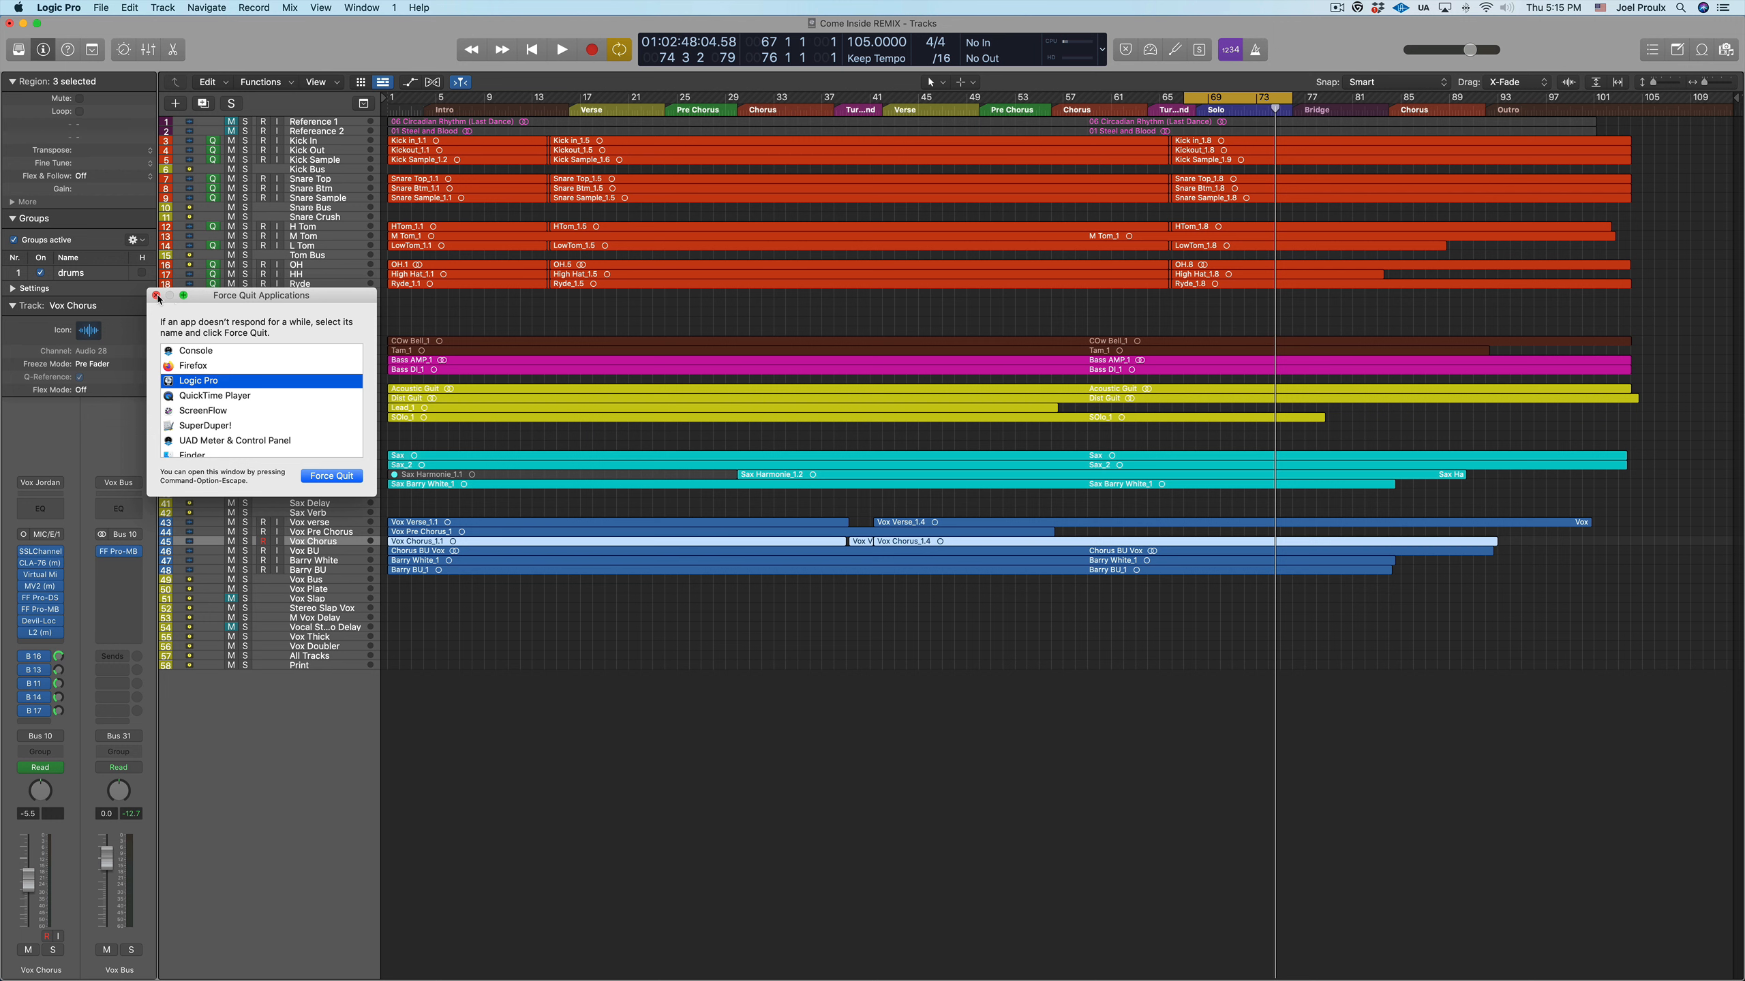
{"action": "left_click", "coordinate": [156, 297]}
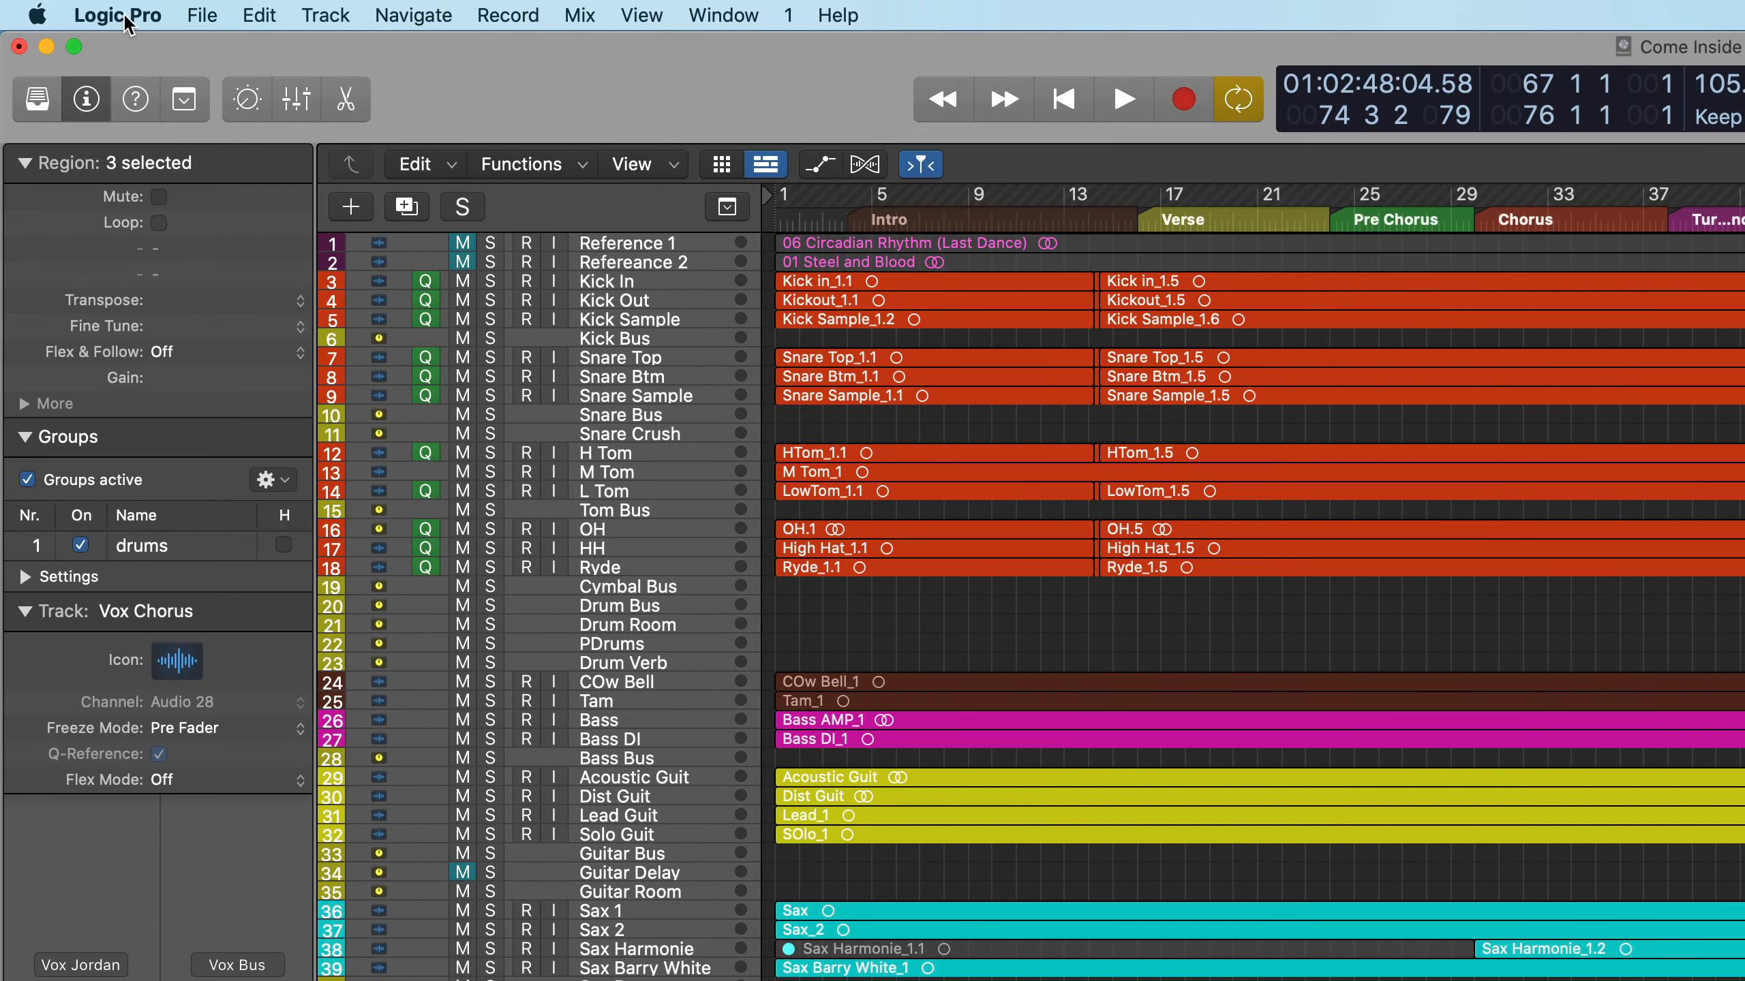
Open the audio preferences showing the device settings.
{"action": "left_click", "coordinate": [122, 15]}
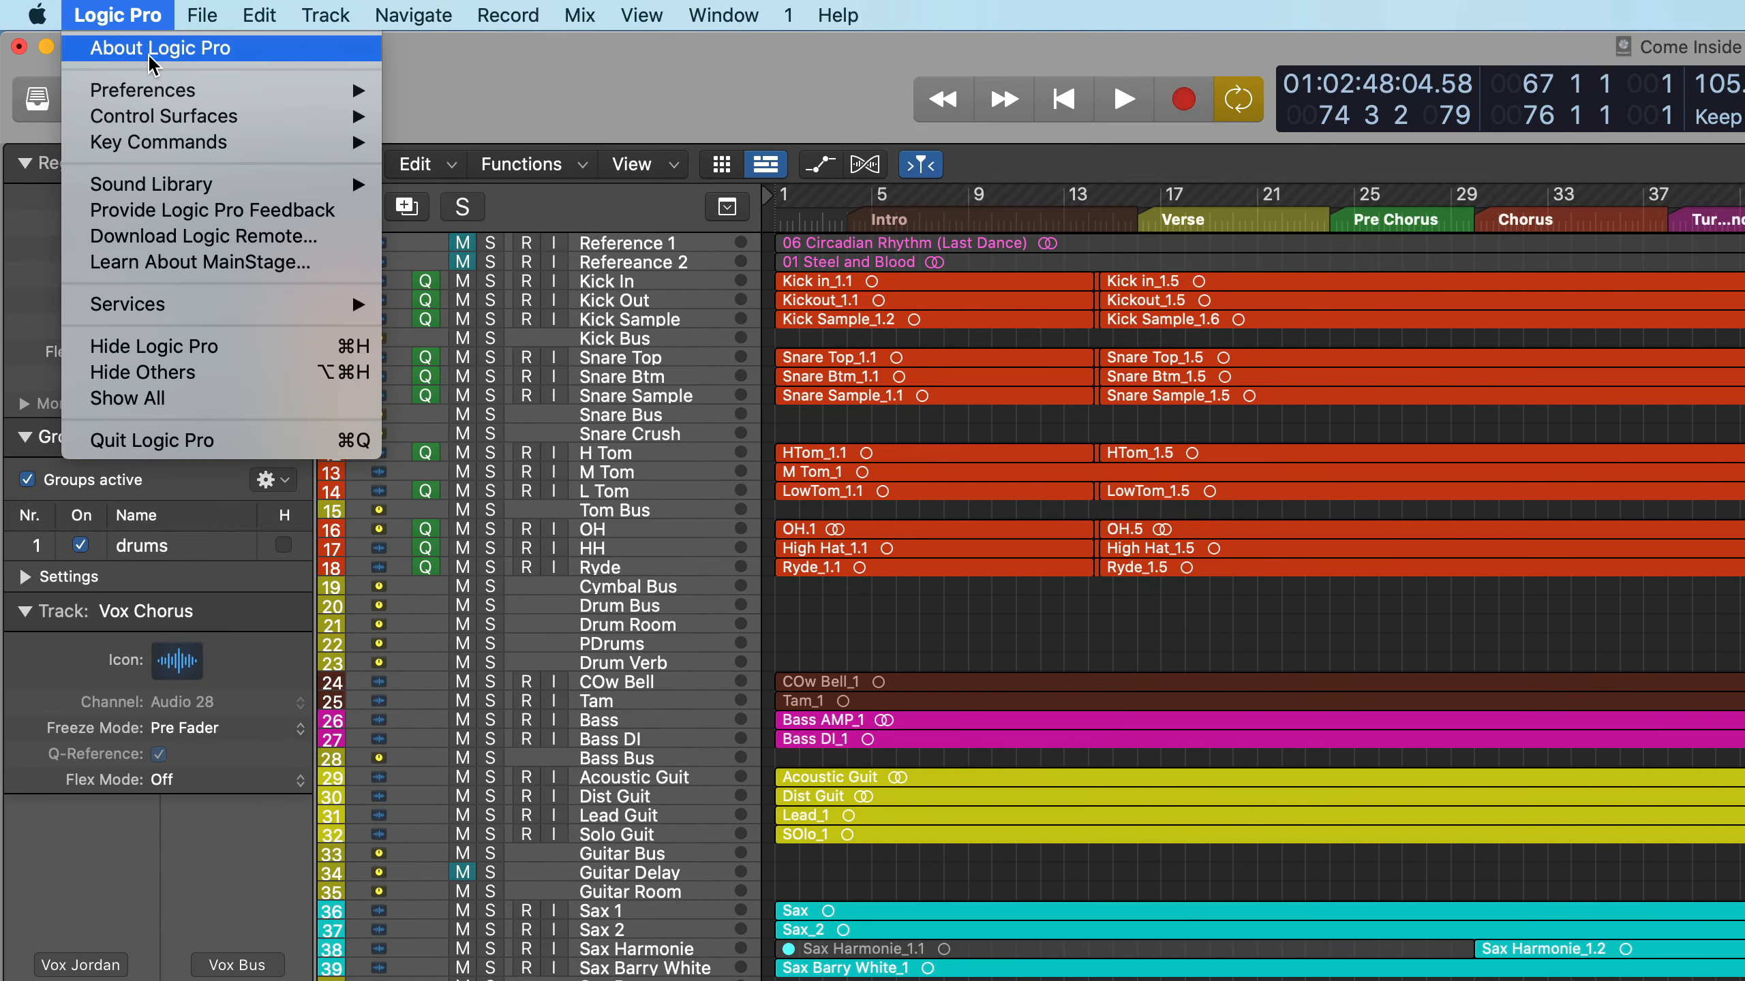
{"action": "mouse_move", "coordinate": [302, 90]}
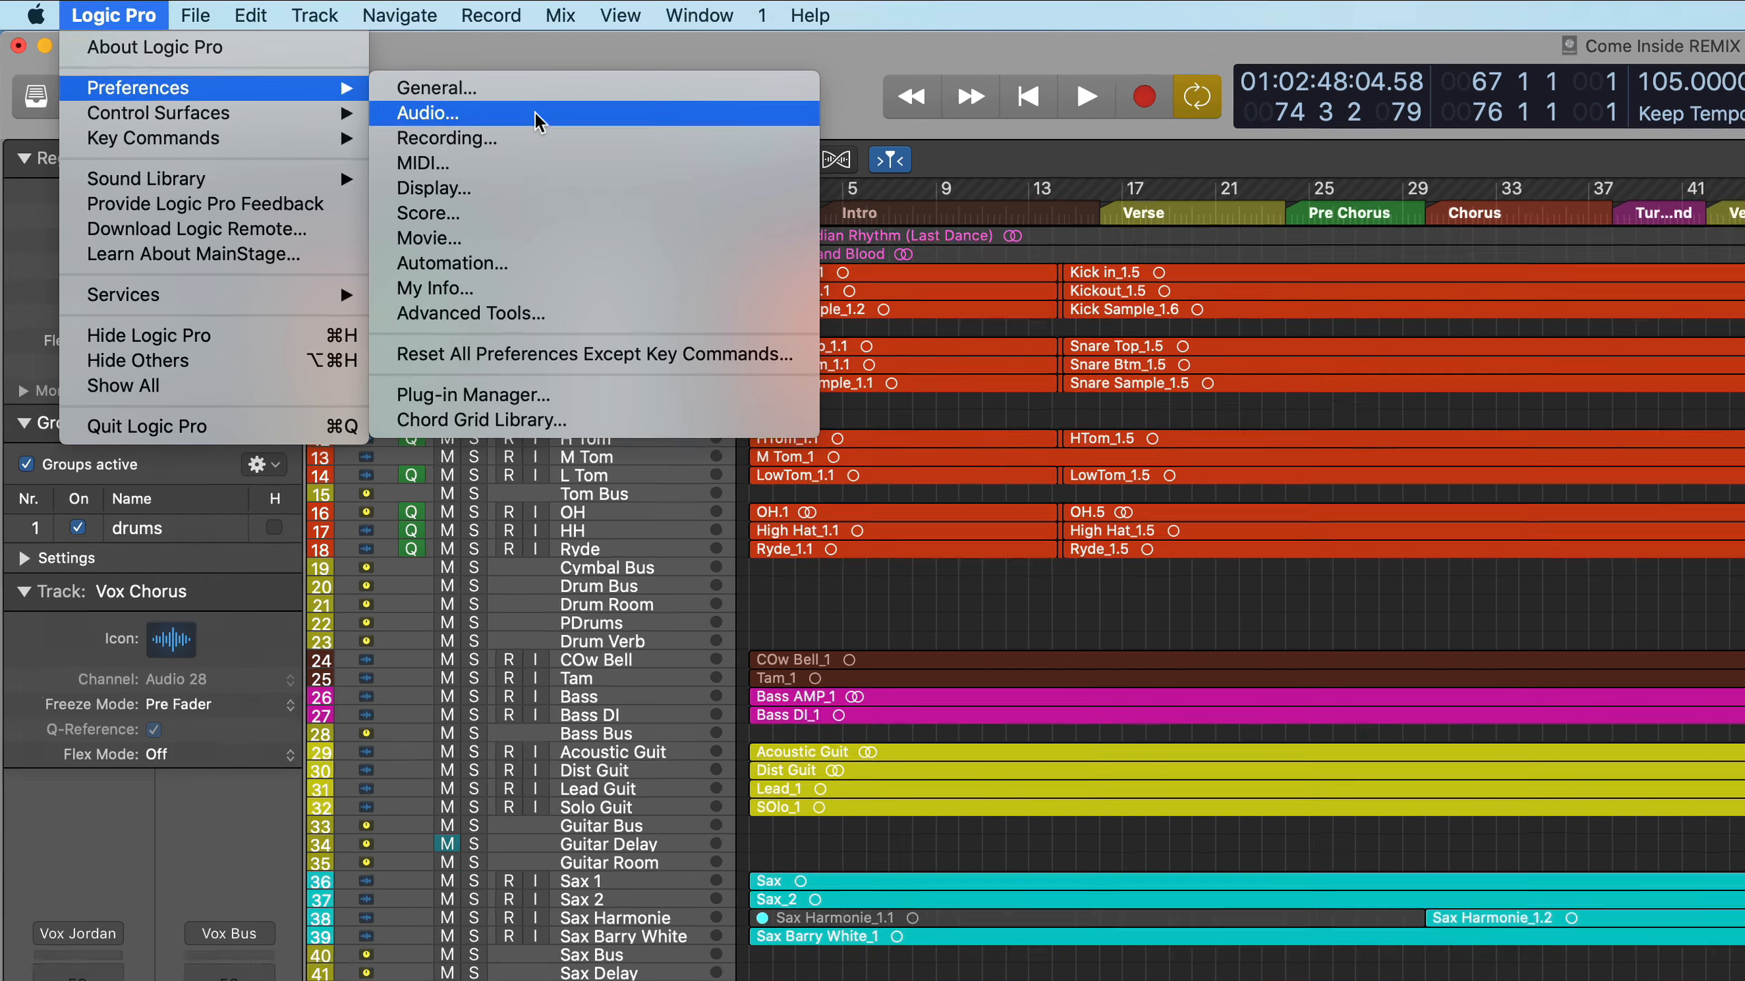
{"action": "left_click", "coordinate": [557, 124]}
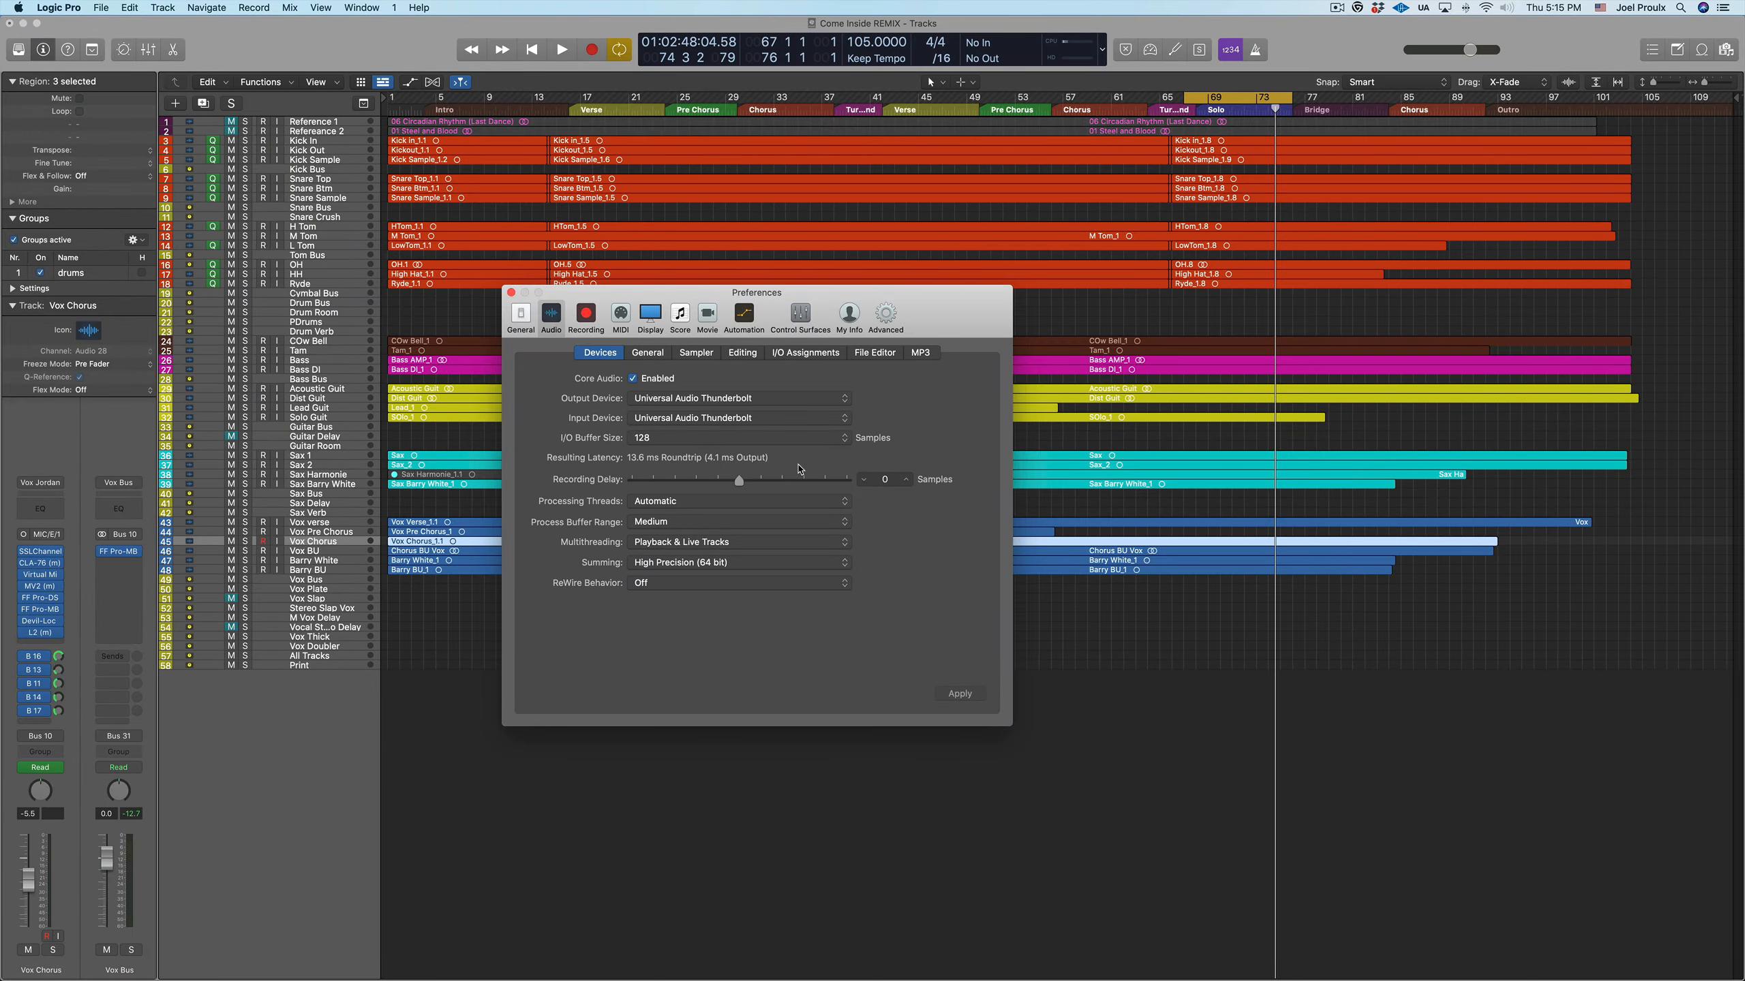
{"action": "left_click", "coordinate": [267, 62]}
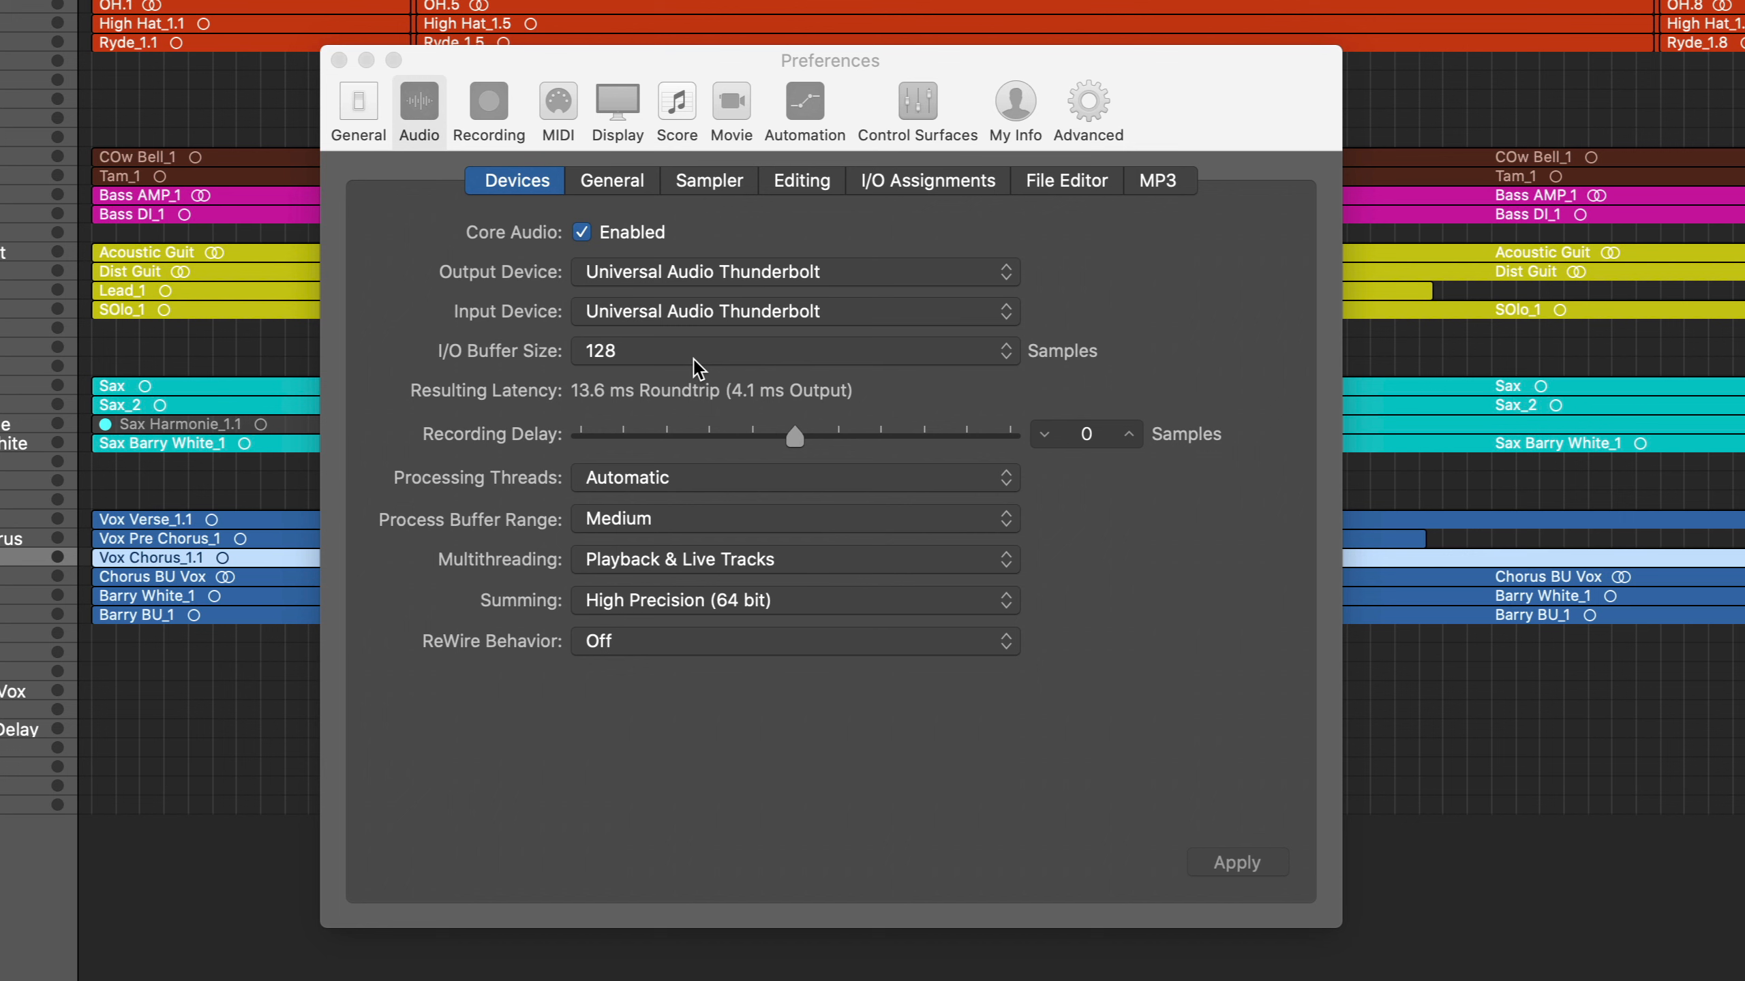
Review the available I/O buffer sizes from 32 to 1024 samples without changing the setting, and close the preferences.
{"action": "left_click", "coordinate": [694, 360]}
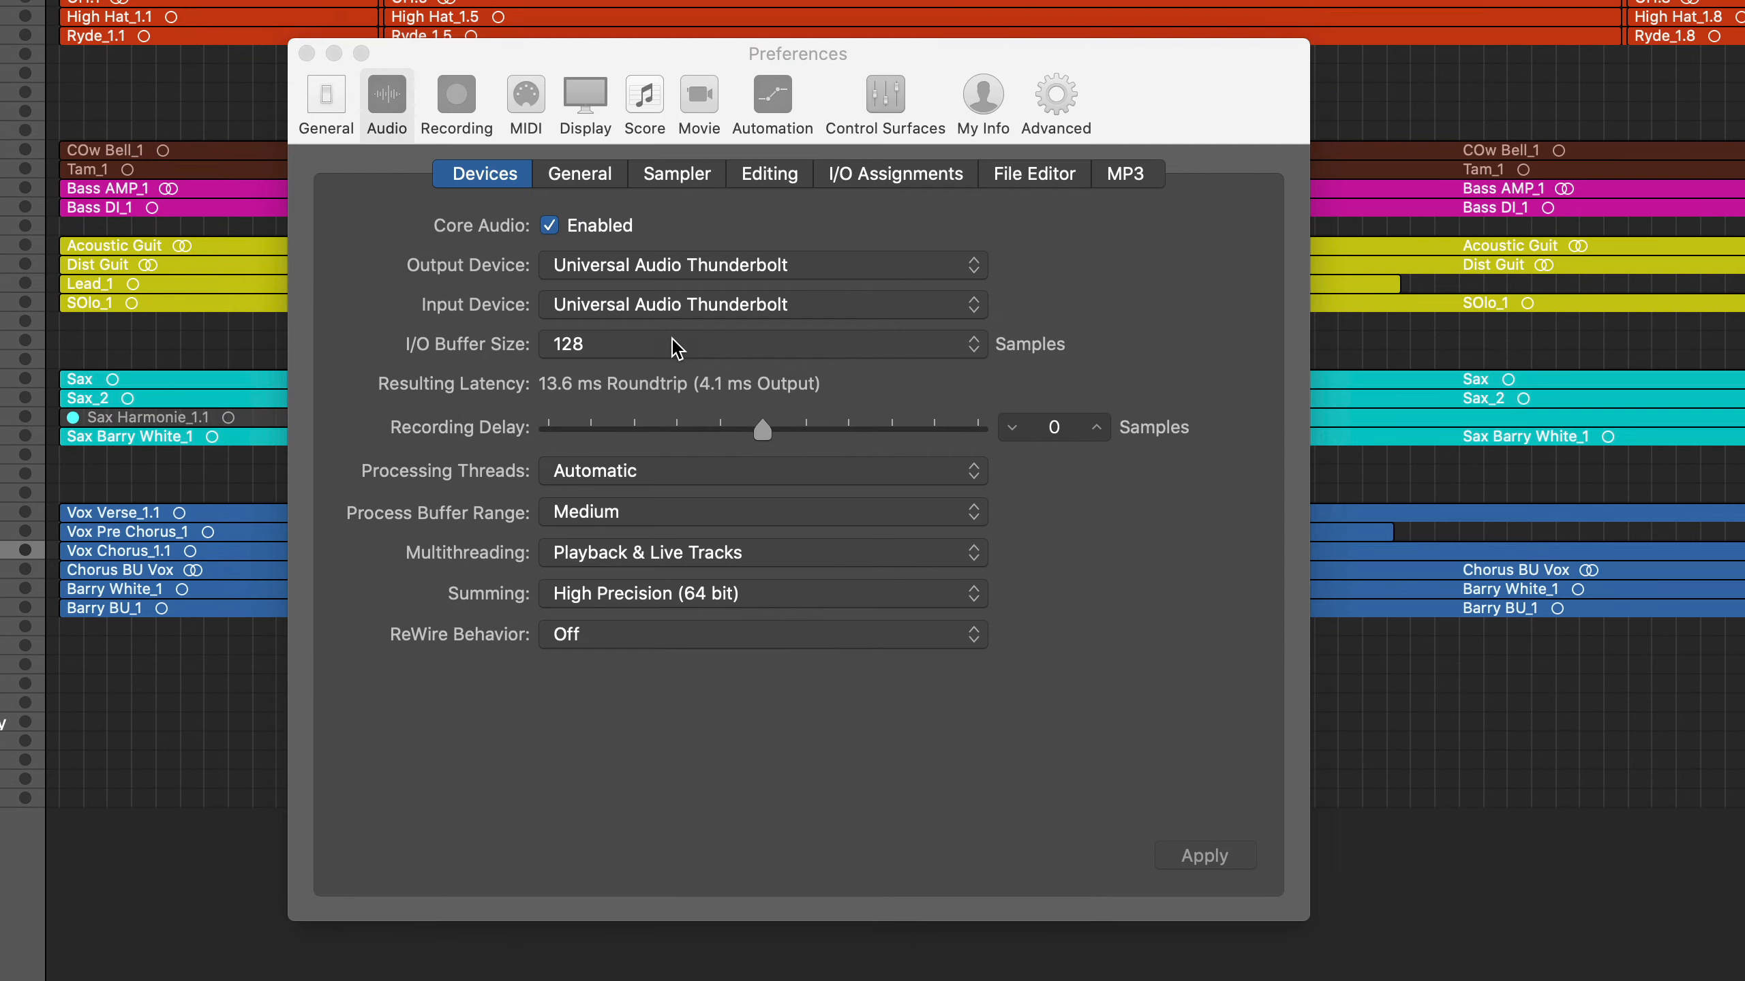
{"action": "left_click", "coordinate": [696, 438]}
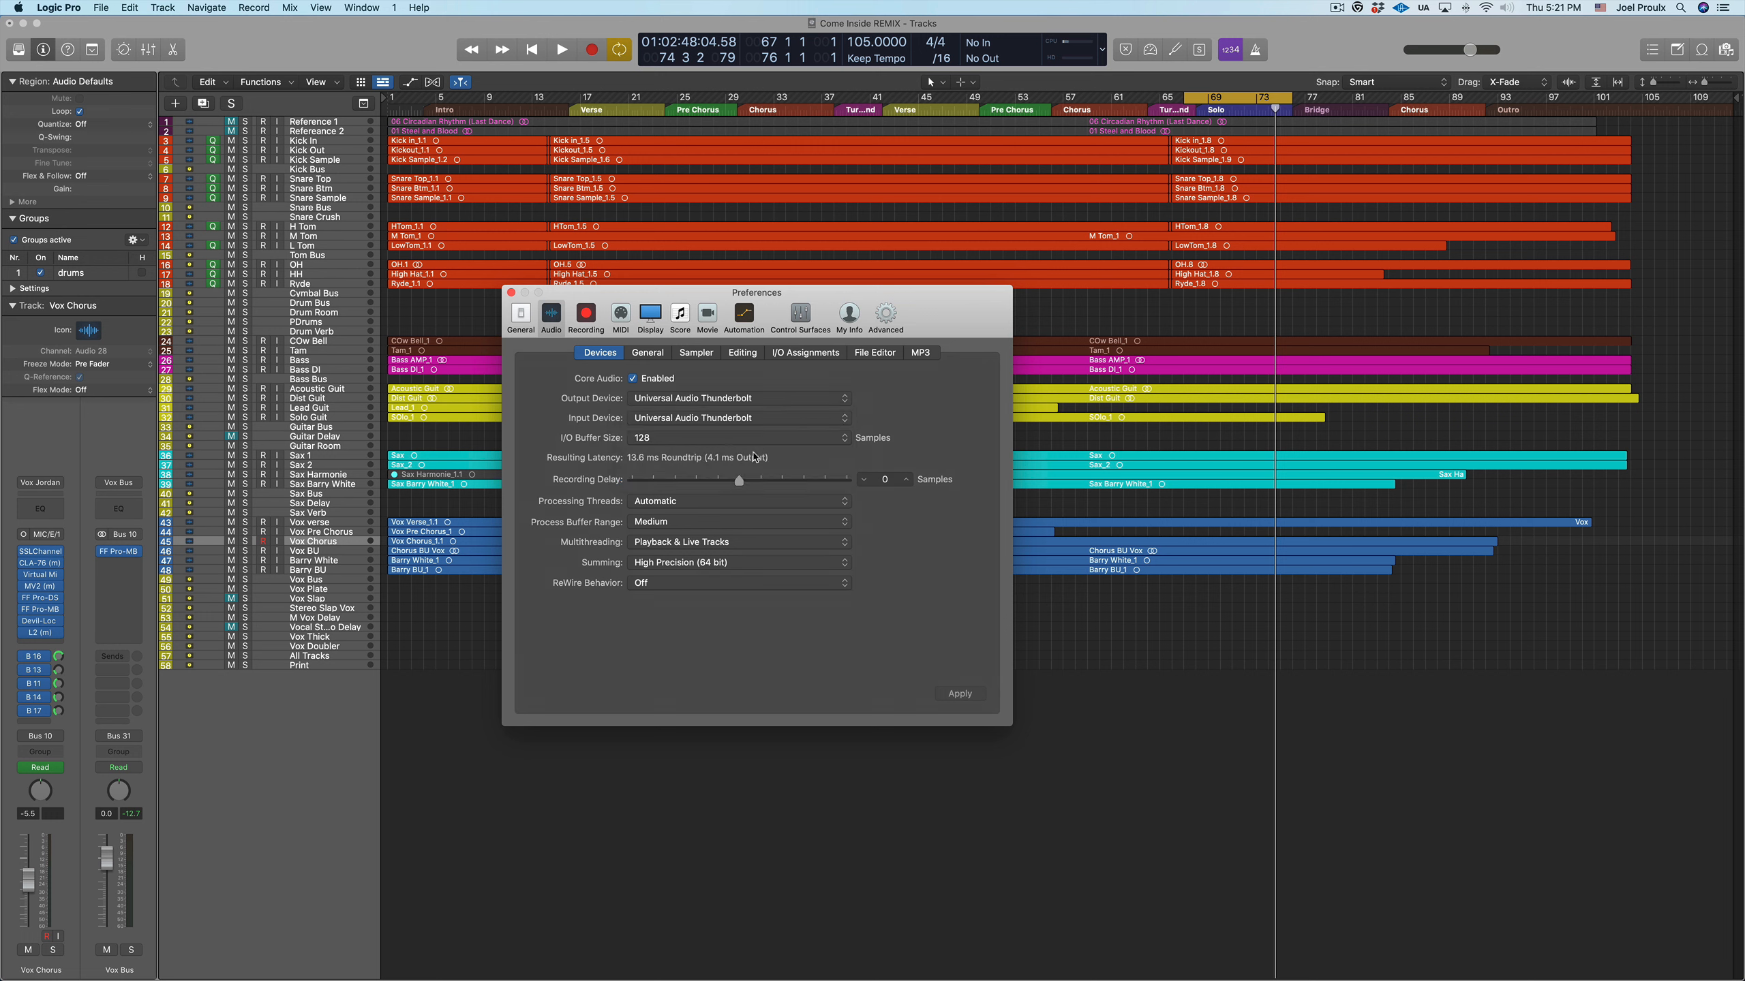
{"action": "left_click", "coordinate": [754, 440]}
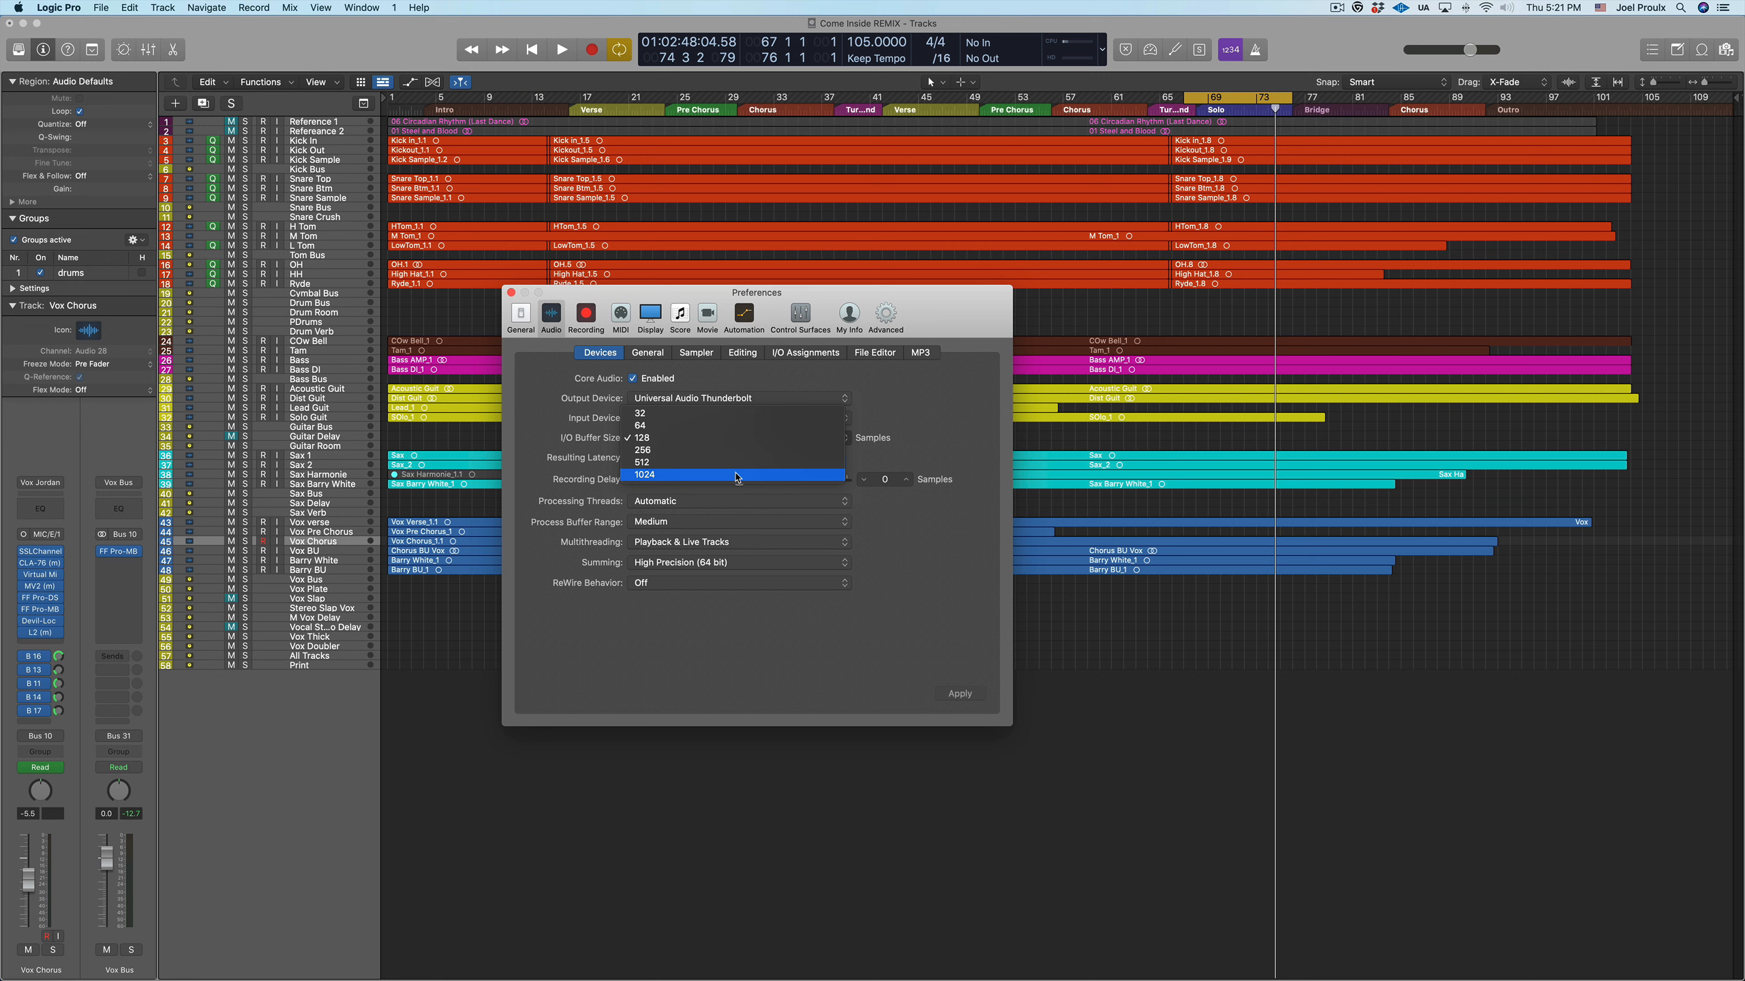
{"action": "left_click", "coordinate": [1423, 820]}
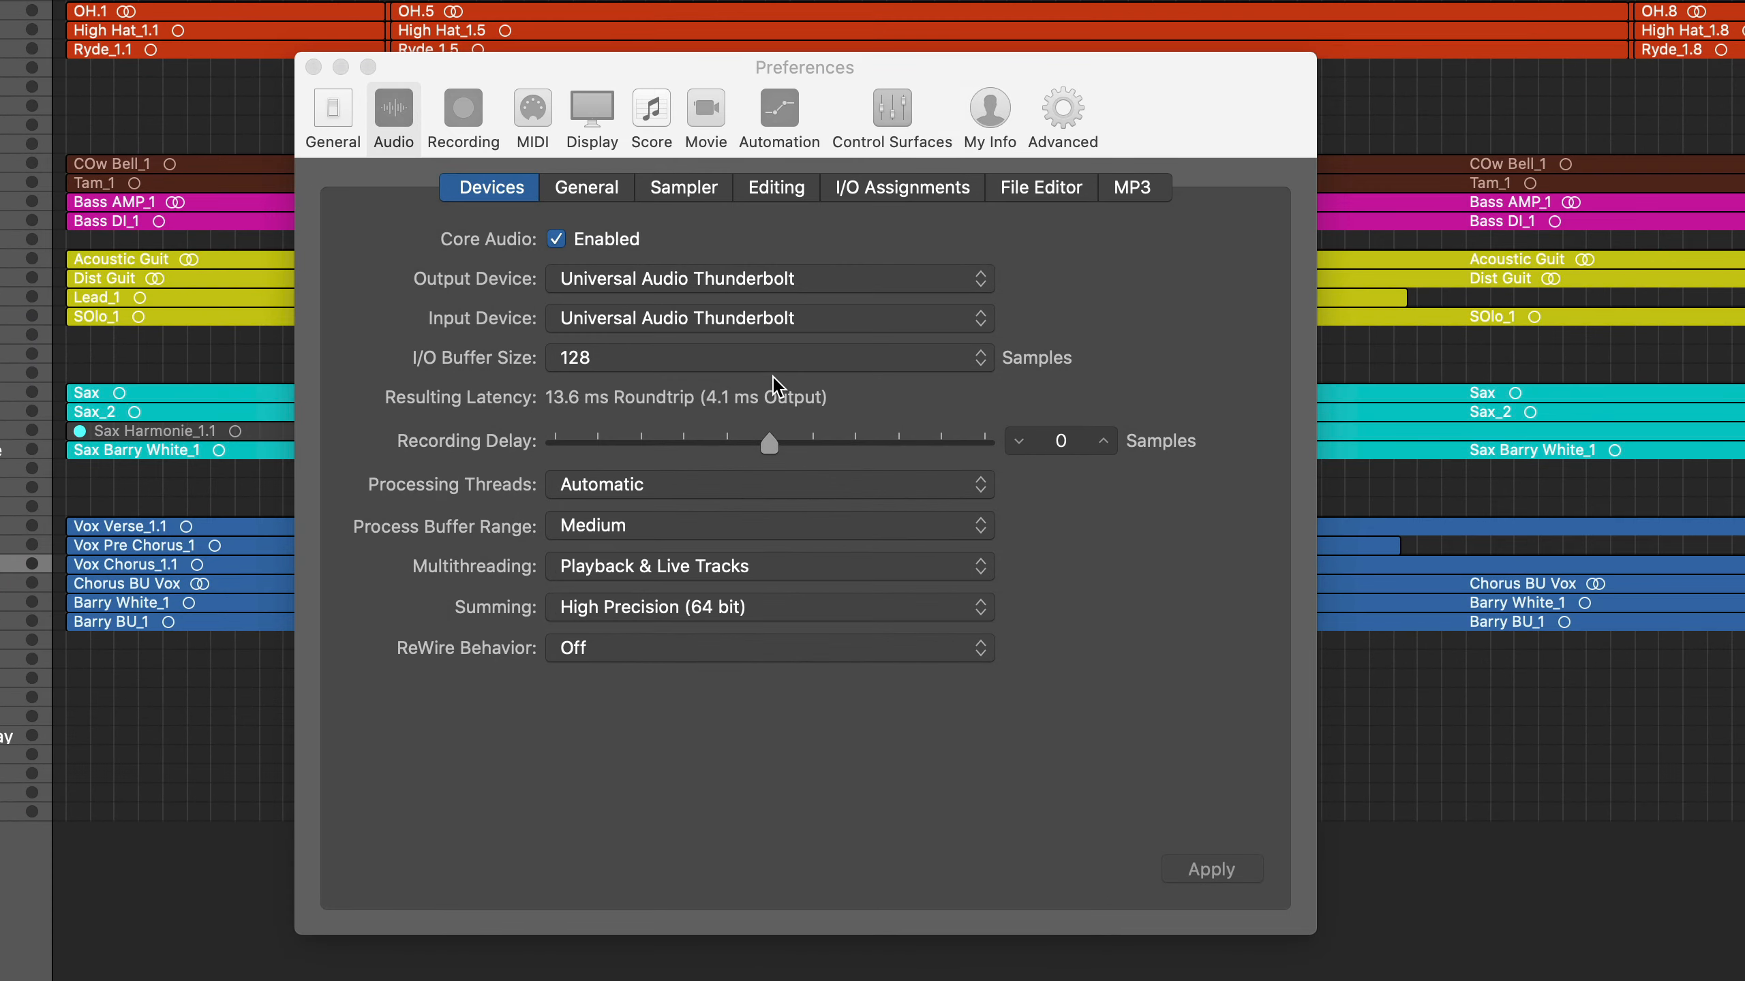
{"action": "left_click", "coordinate": [779, 367]}
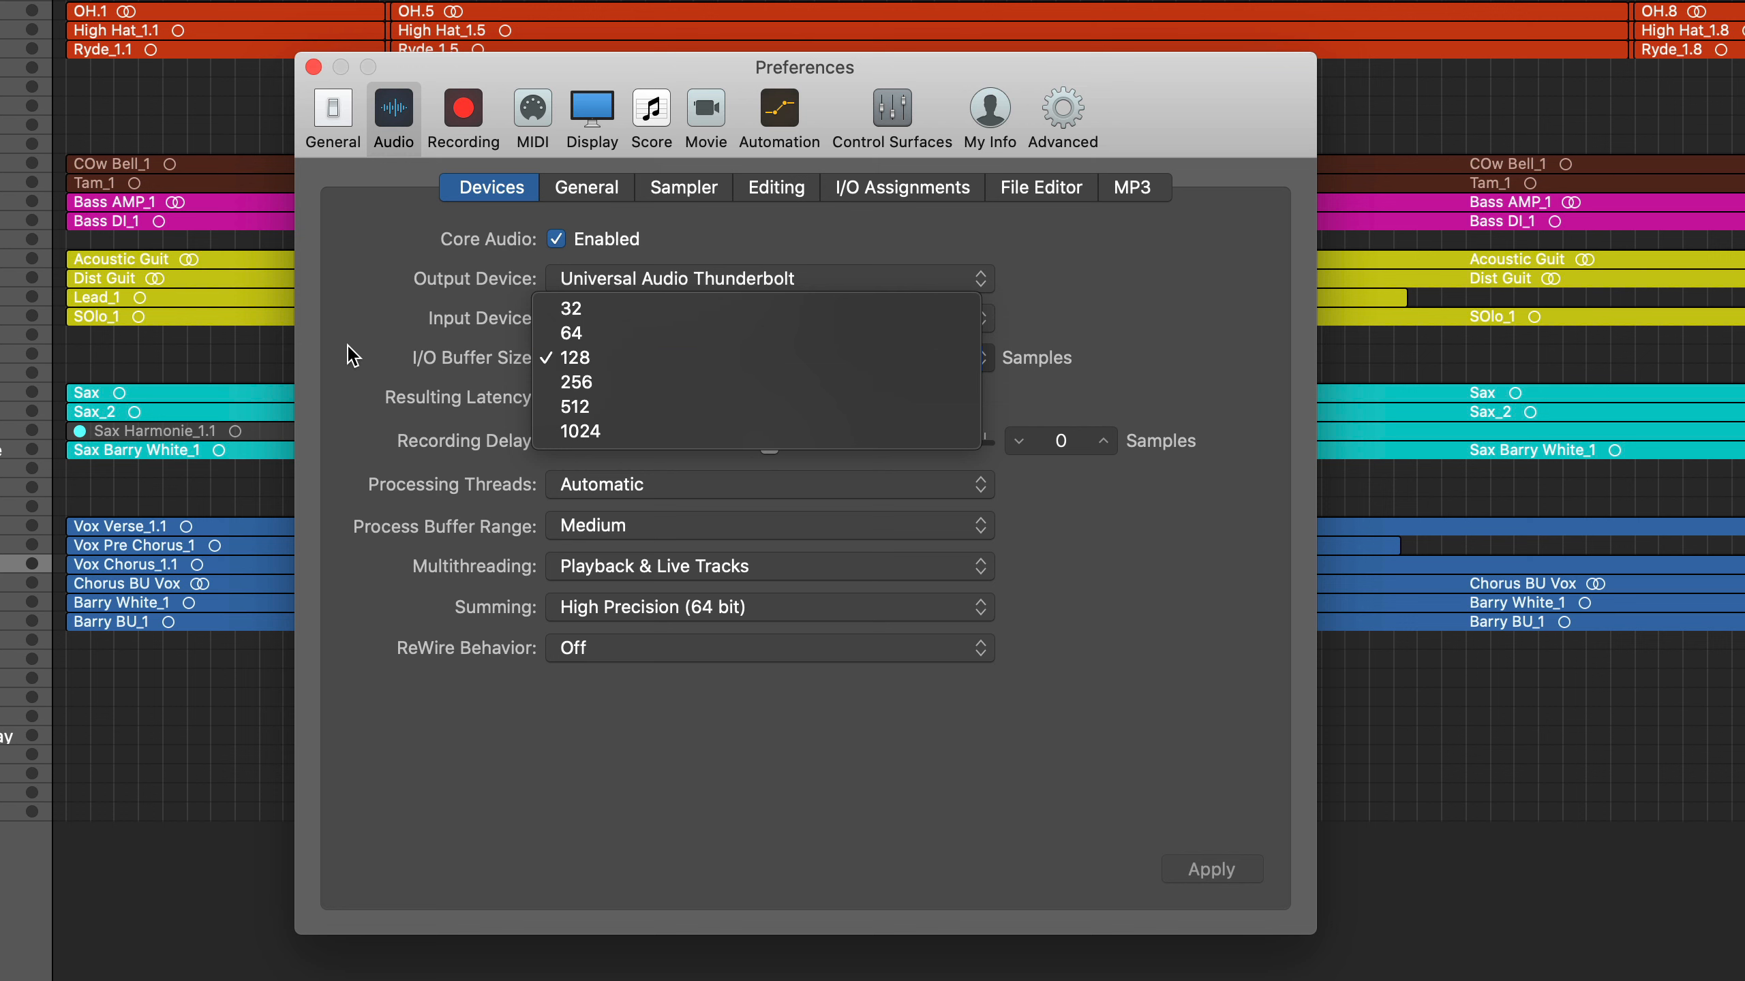
{"action": "left_click", "coordinate": [395, 357]}
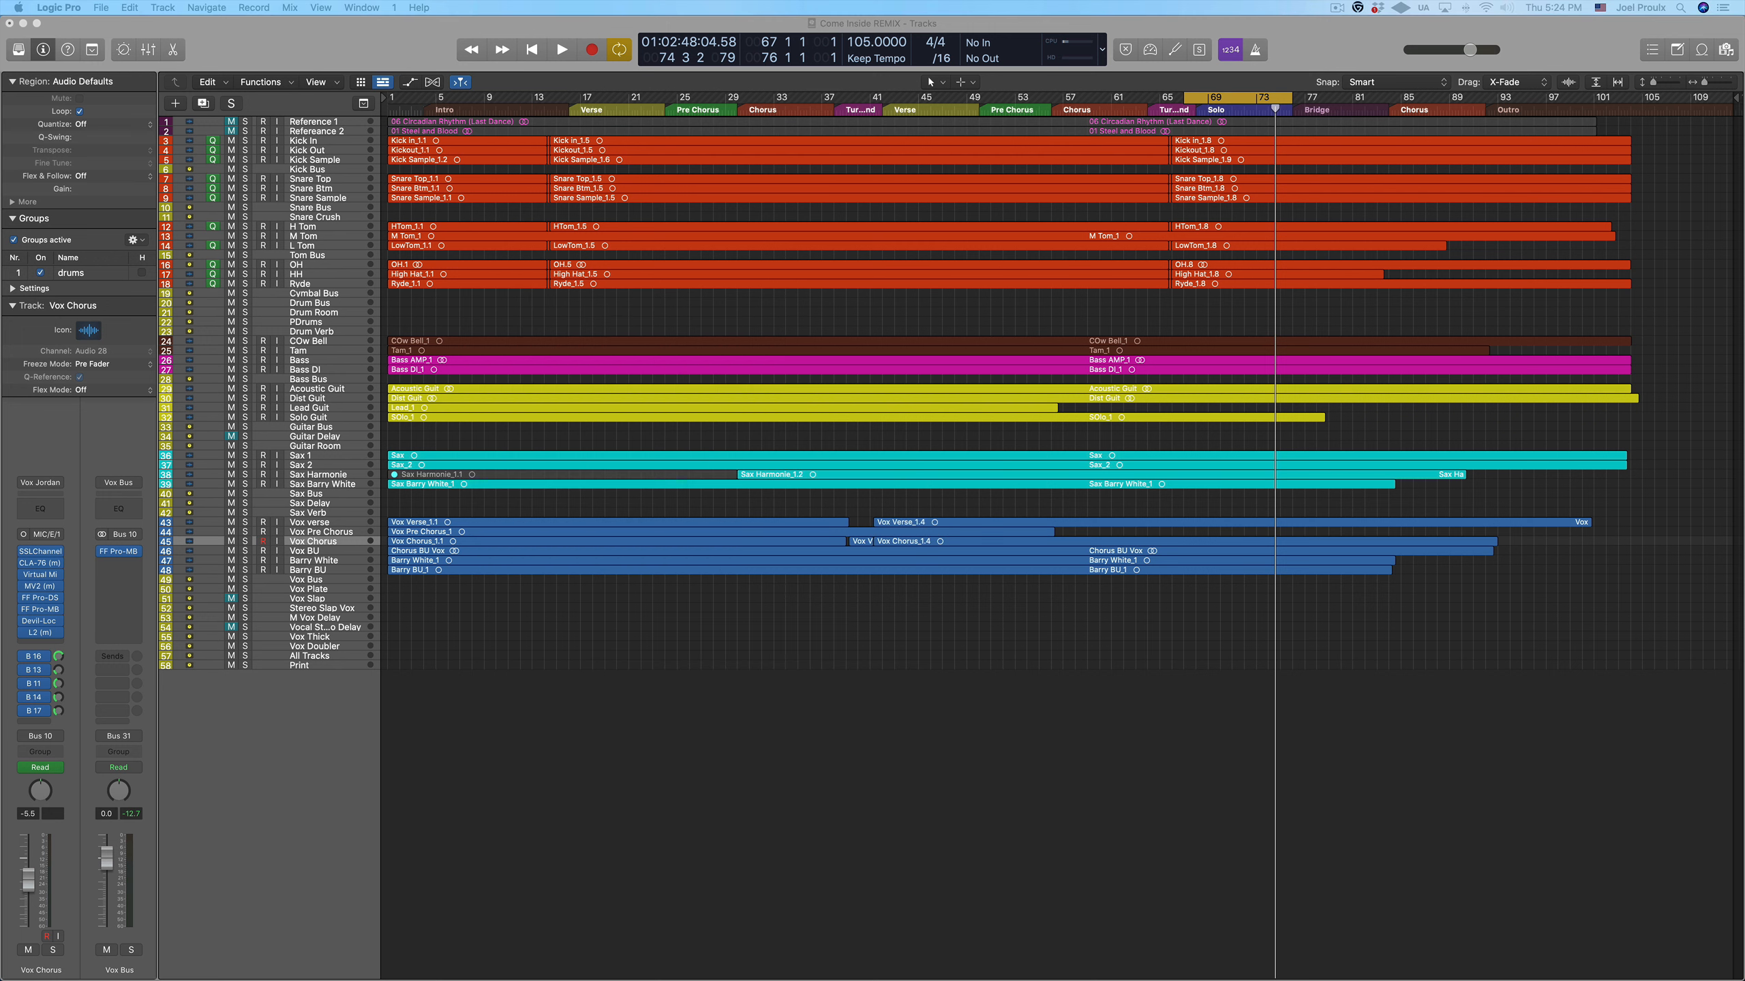
{"action": "left_click", "coordinate": [1318, 816]}
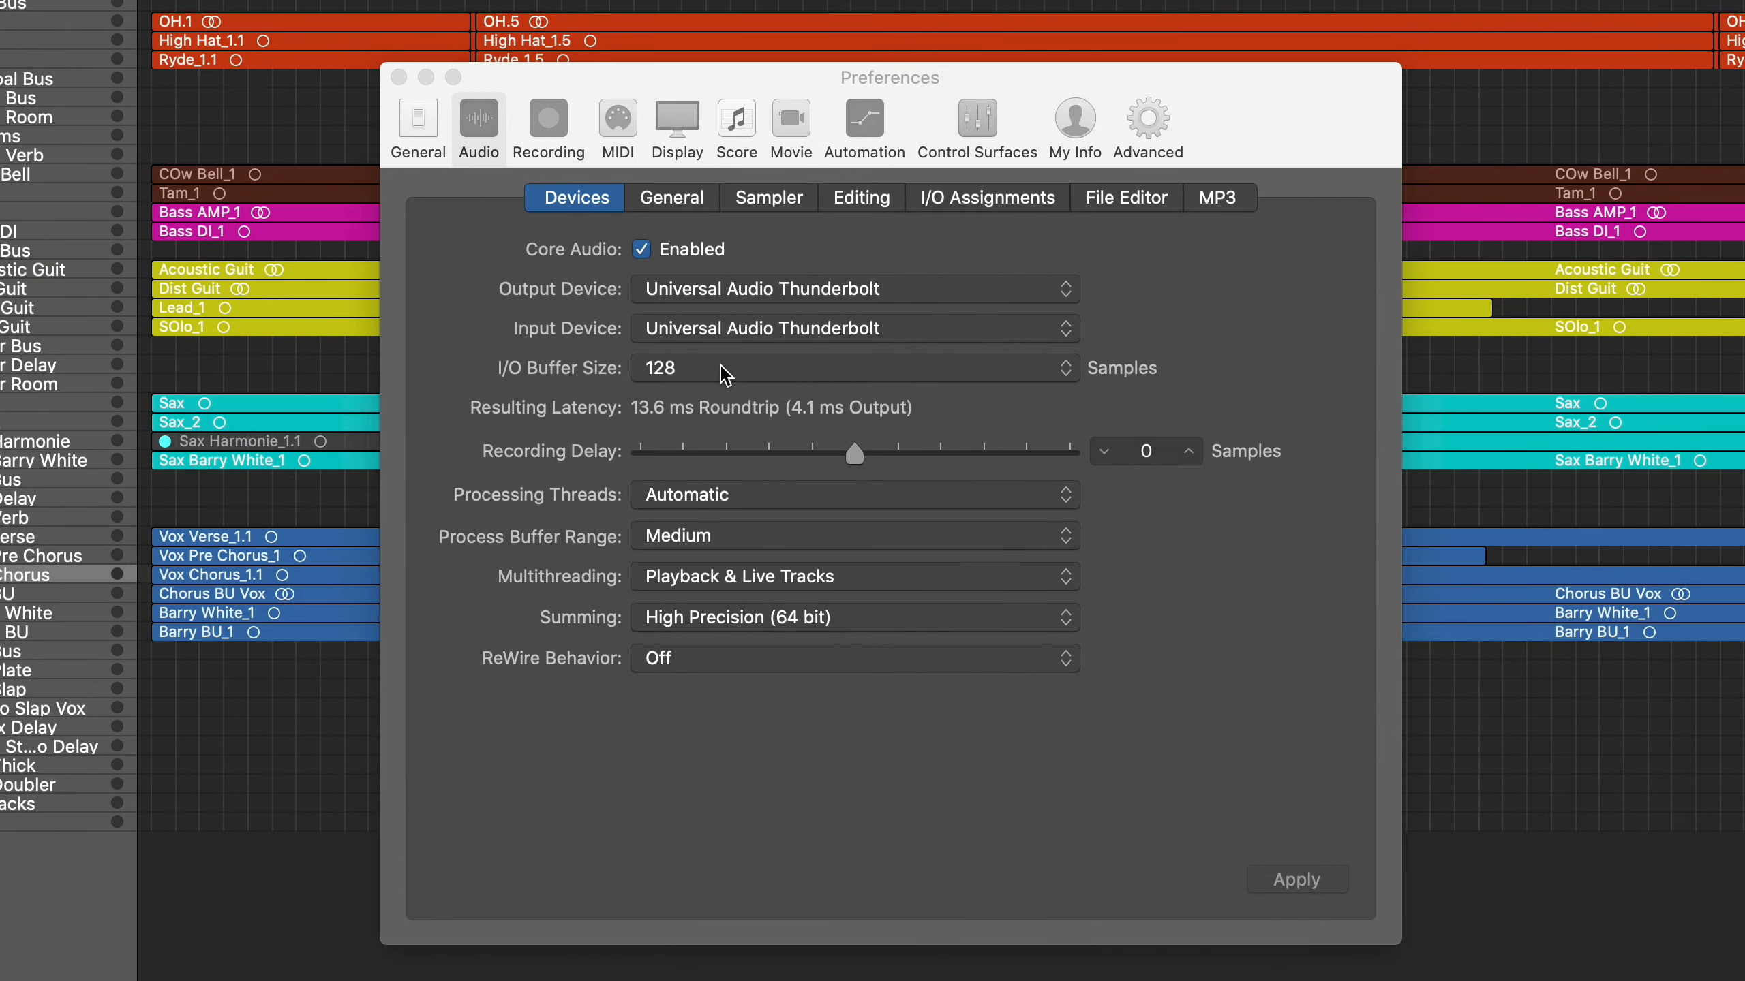
{"action": "left_click", "coordinate": [724, 375]}
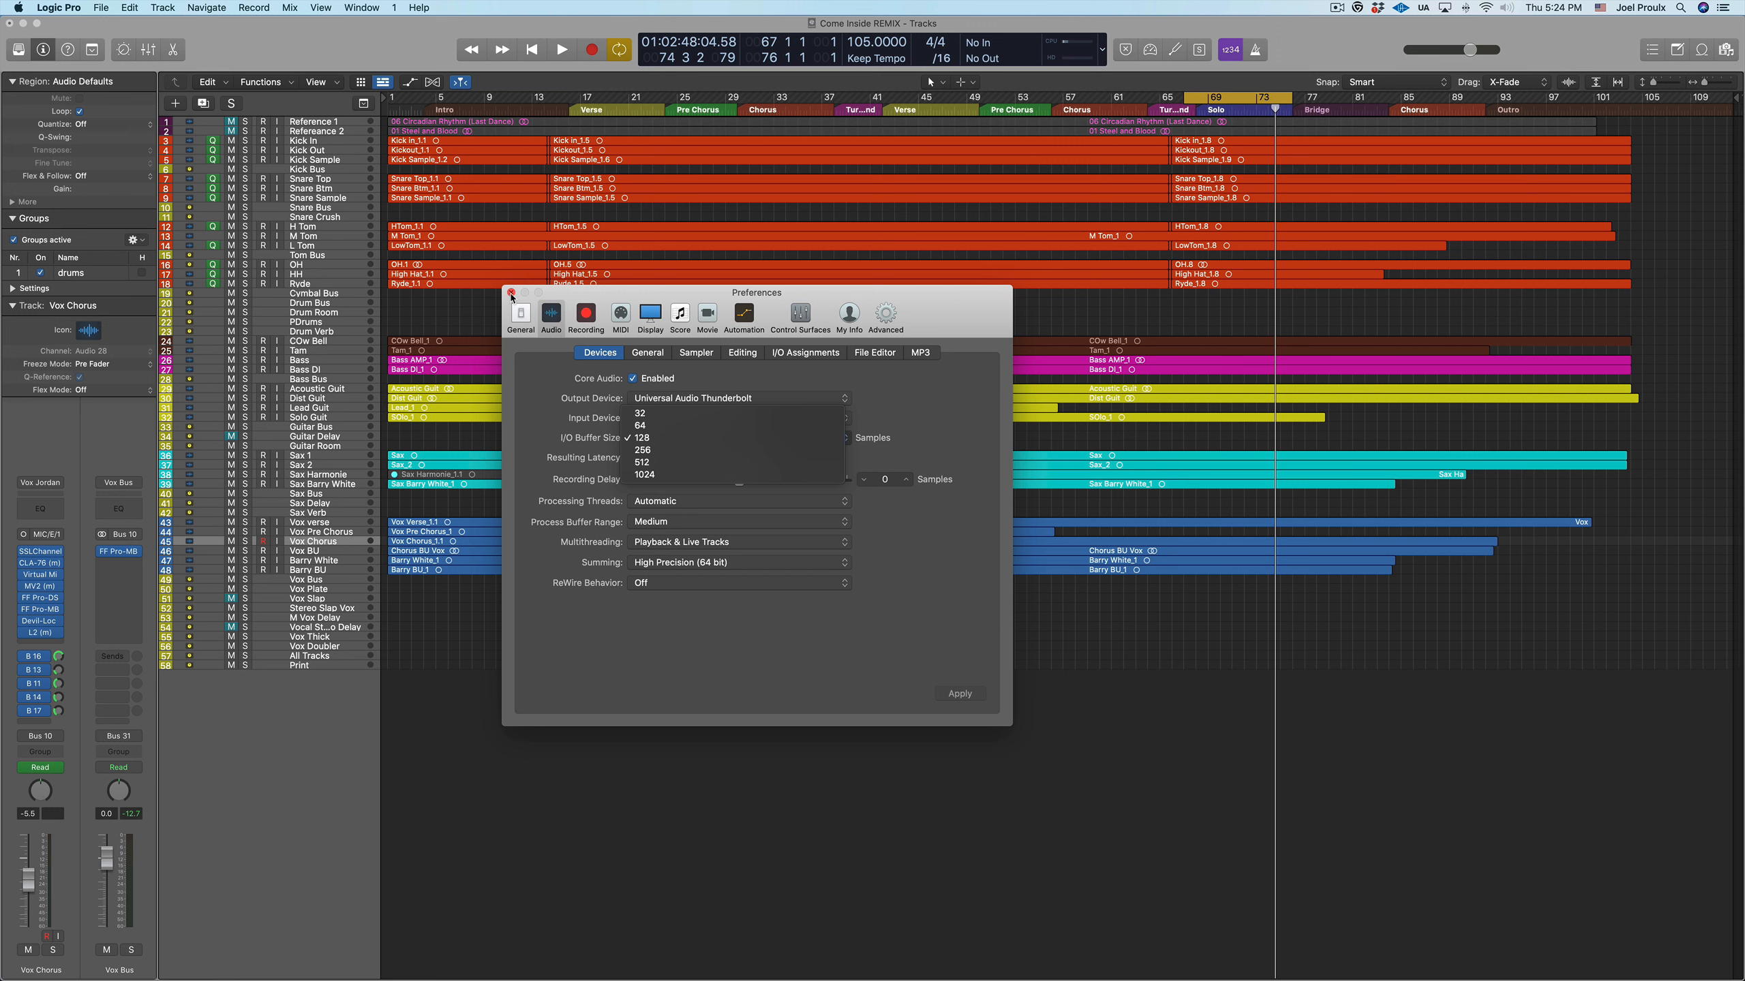
{"action": "left_click", "coordinate": [511, 294]}
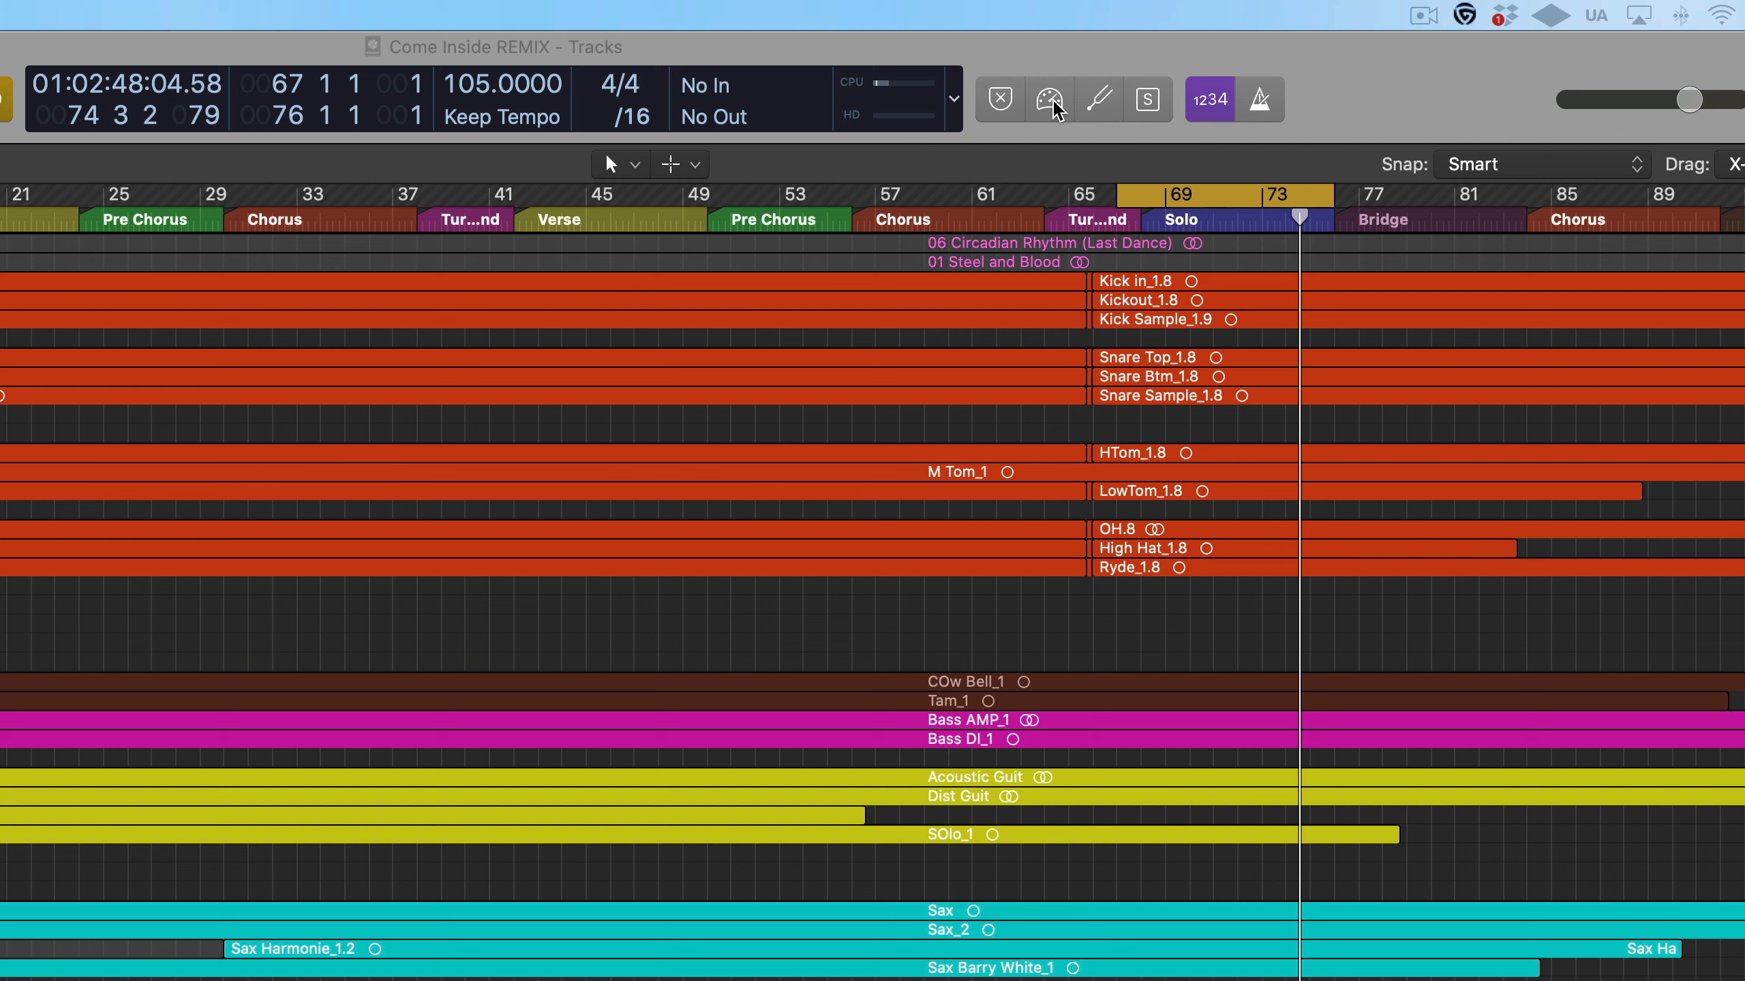
Turn on Low Latency Mode and record-enable the Vox verse track to check which plug-ins and sends are bypassed.
{"action": "left_click", "coordinate": [1054, 104]}
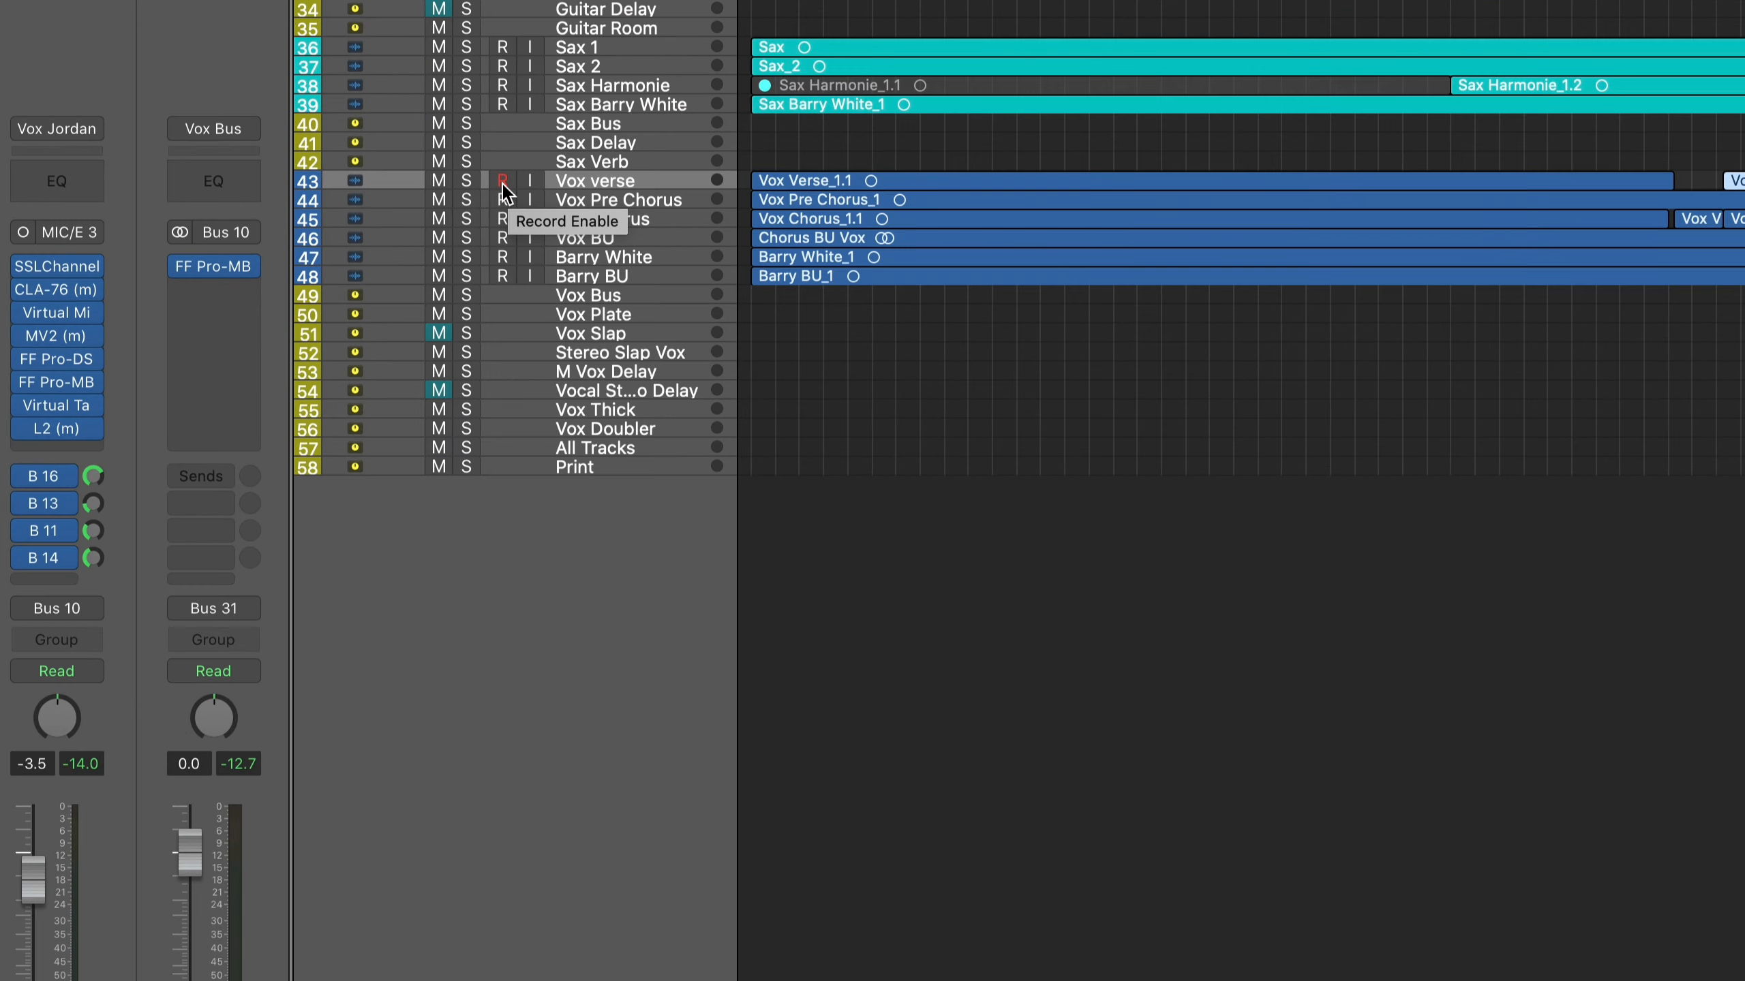
{"action": "left_click", "coordinate": [374, 366]}
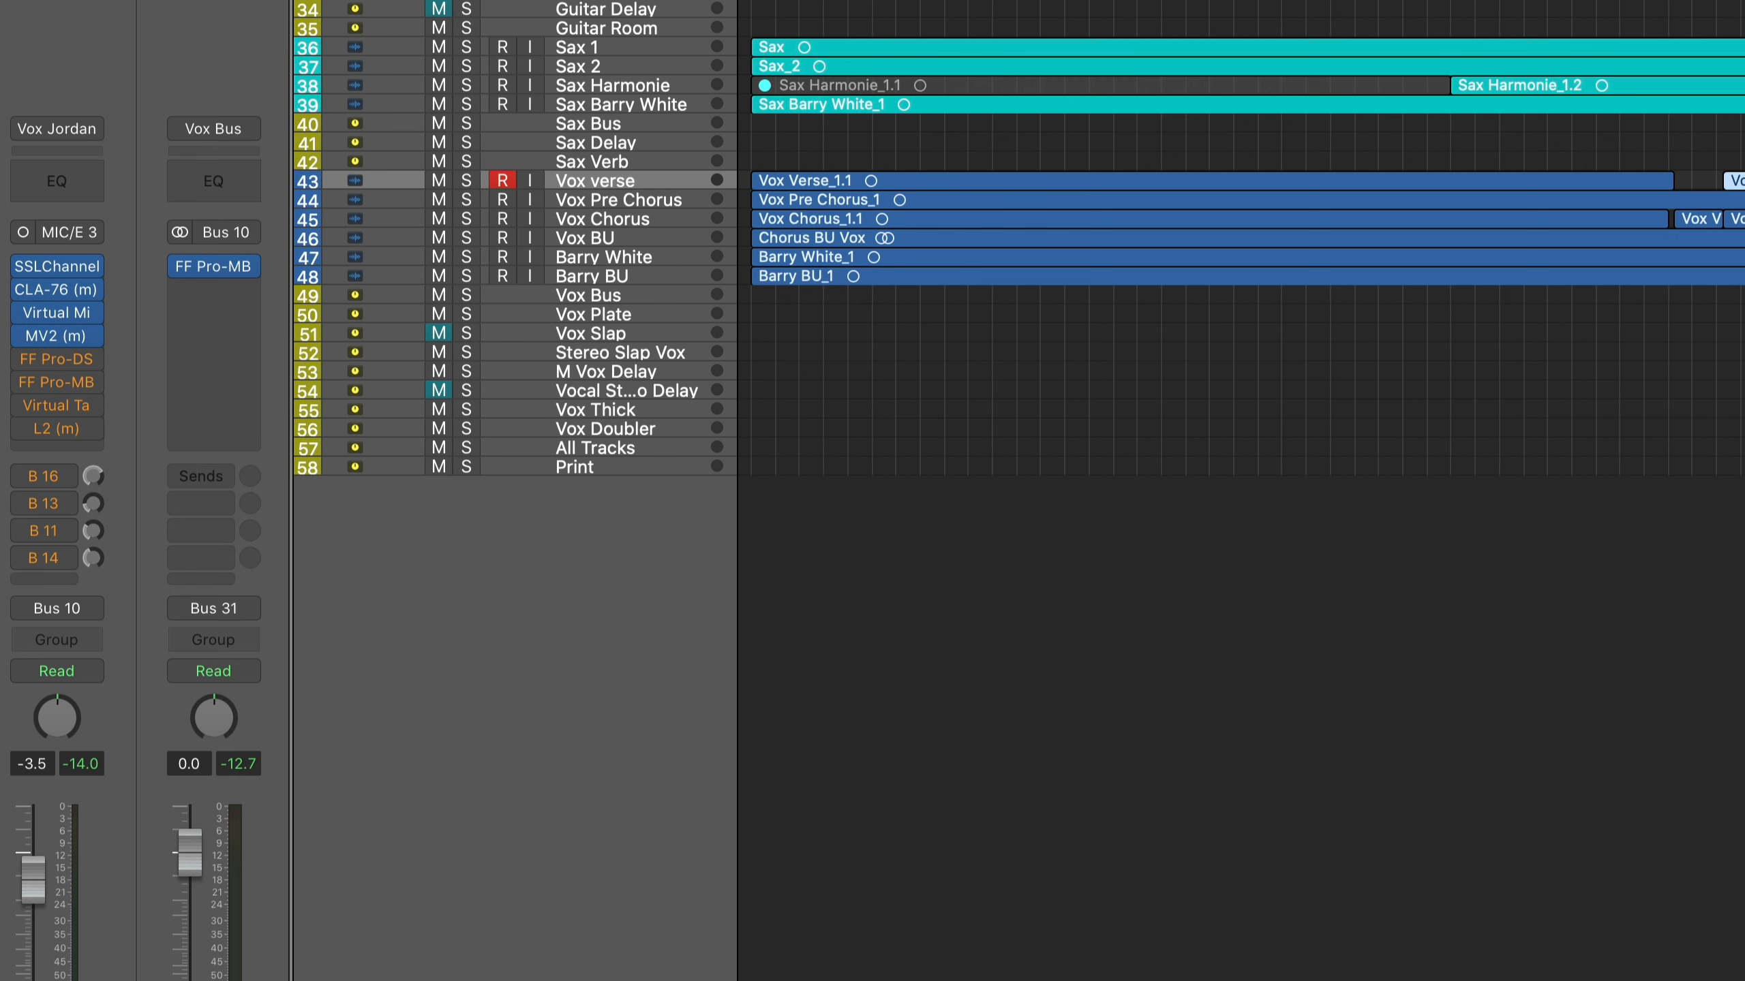
{"action": "left_click", "coordinate": [502, 180]}
{"action": "mouse_move", "coordinate": [79, 374]}
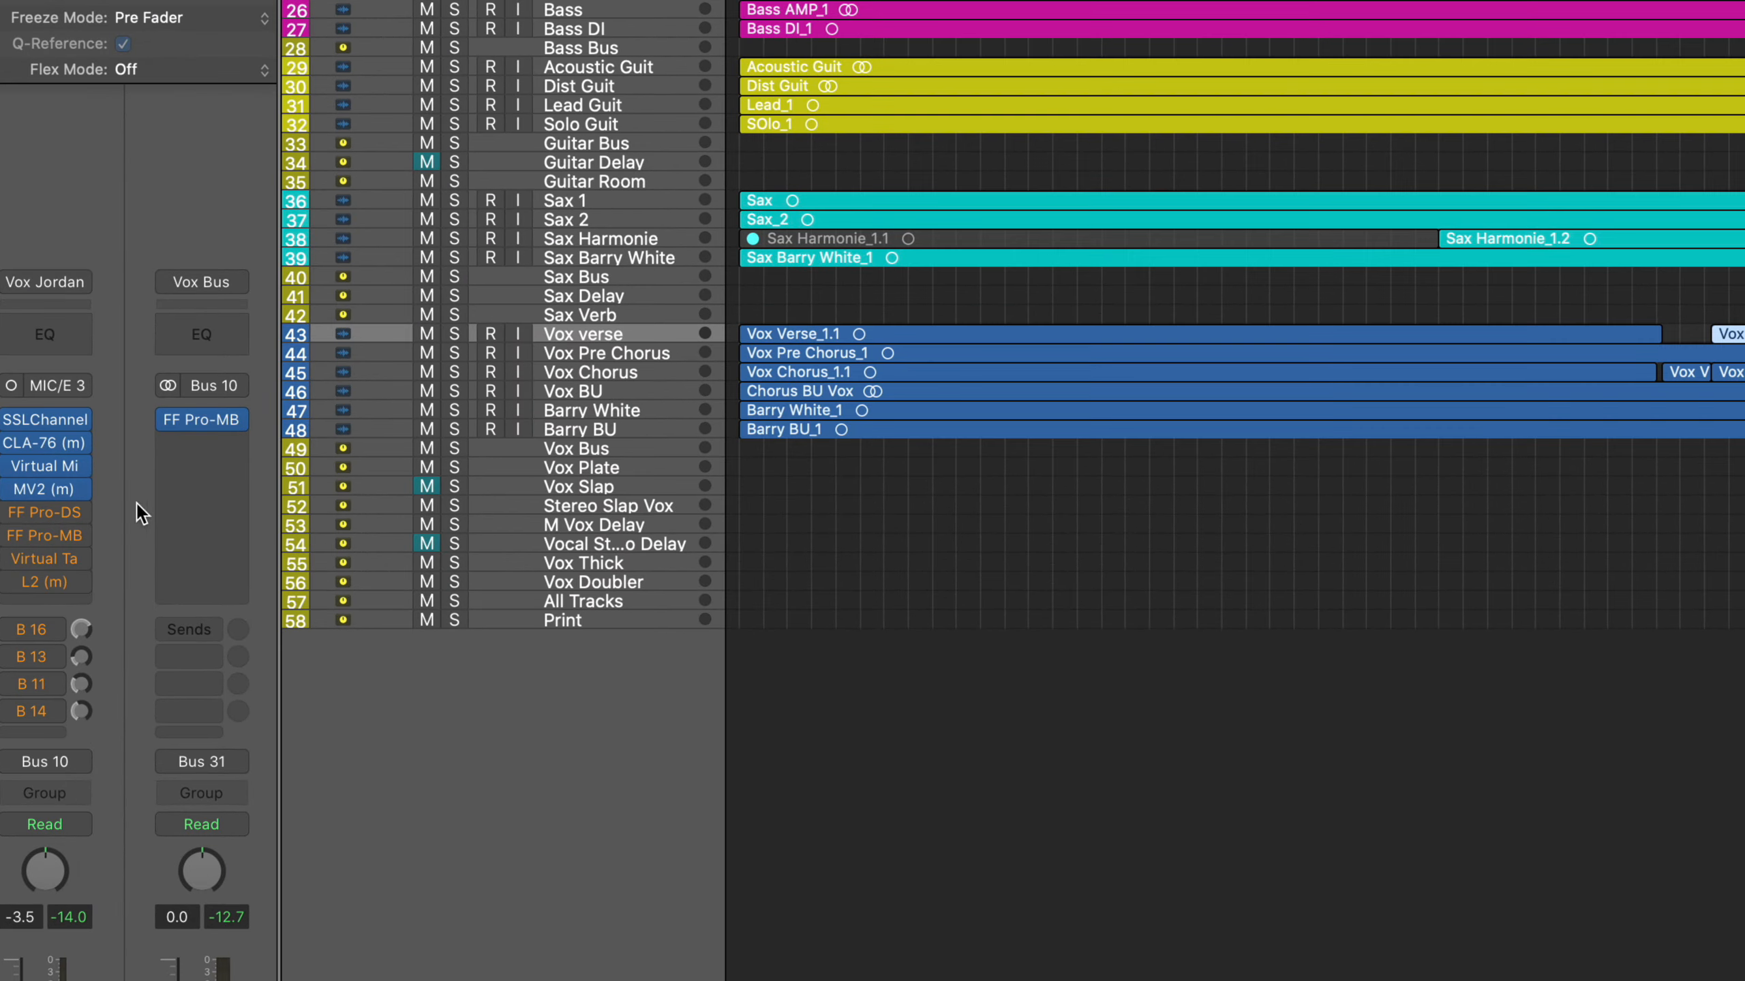
Turn off record enable on the Vox verse track and check its plug-ins and sends again.
{"action": "left_click", "coordinate": [491, 335]}
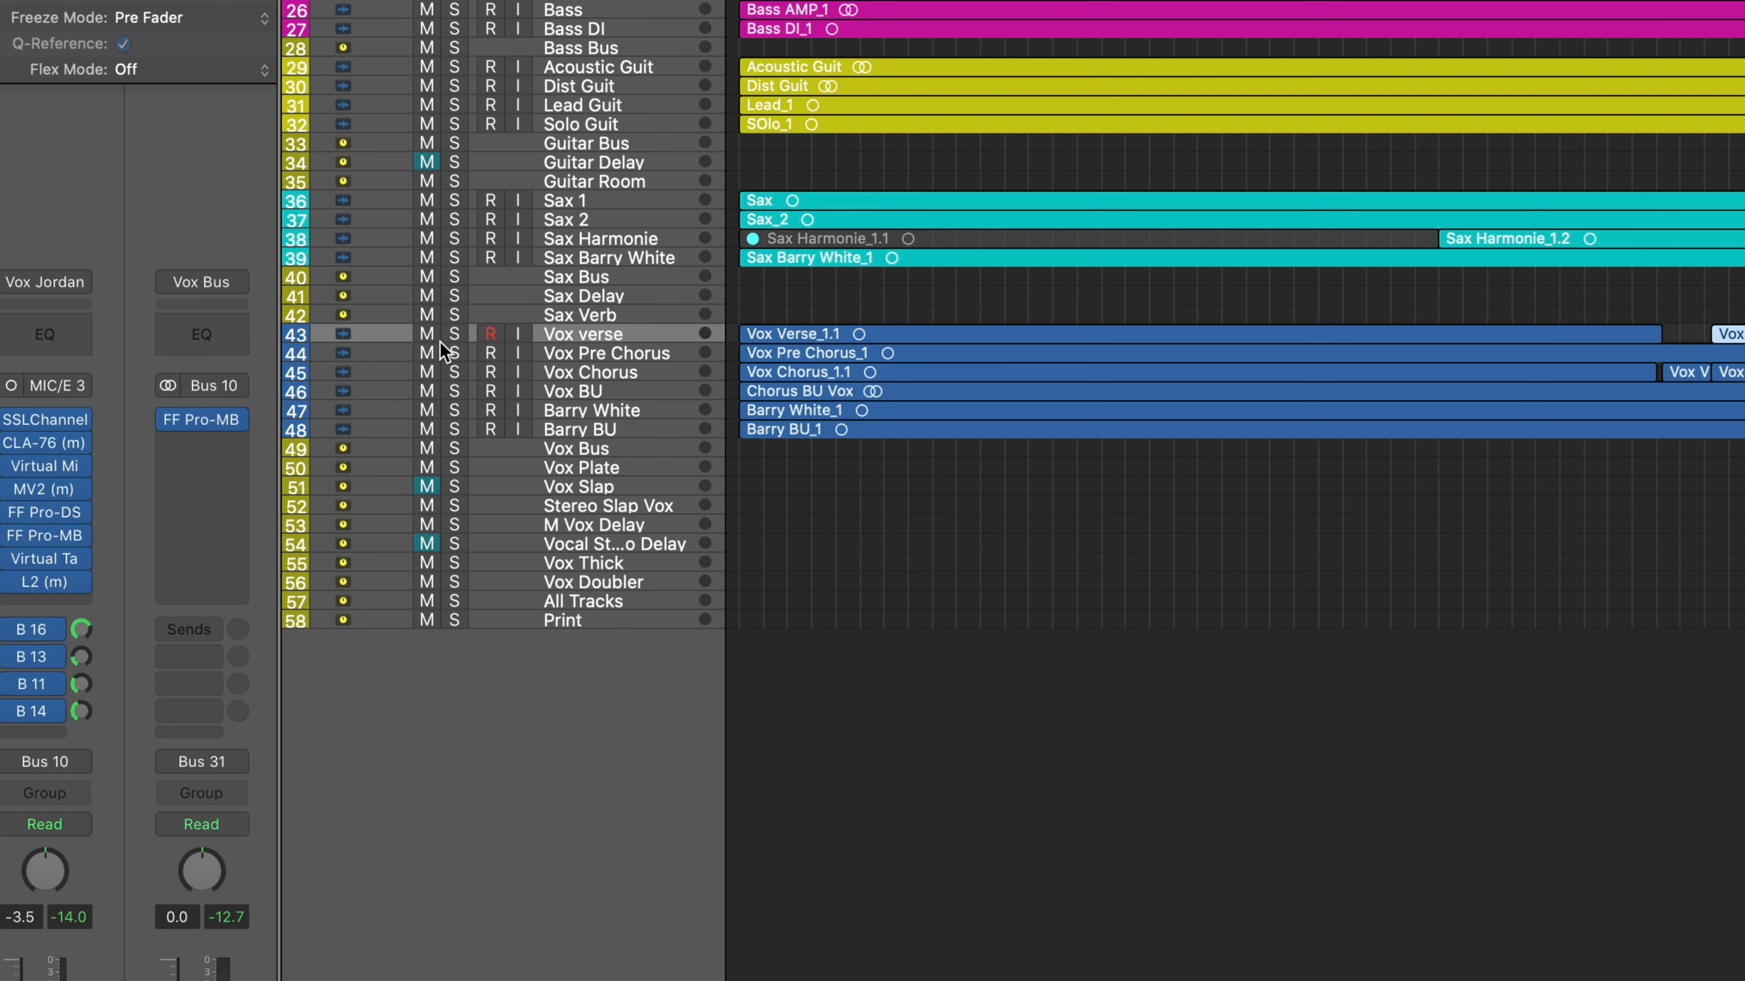
{"action": "mouse_move", "coordinate": [9, 430]}
{"action": "left_click_drag", "start_coordinate": [8, 429], "coordinate": [15, 718]}
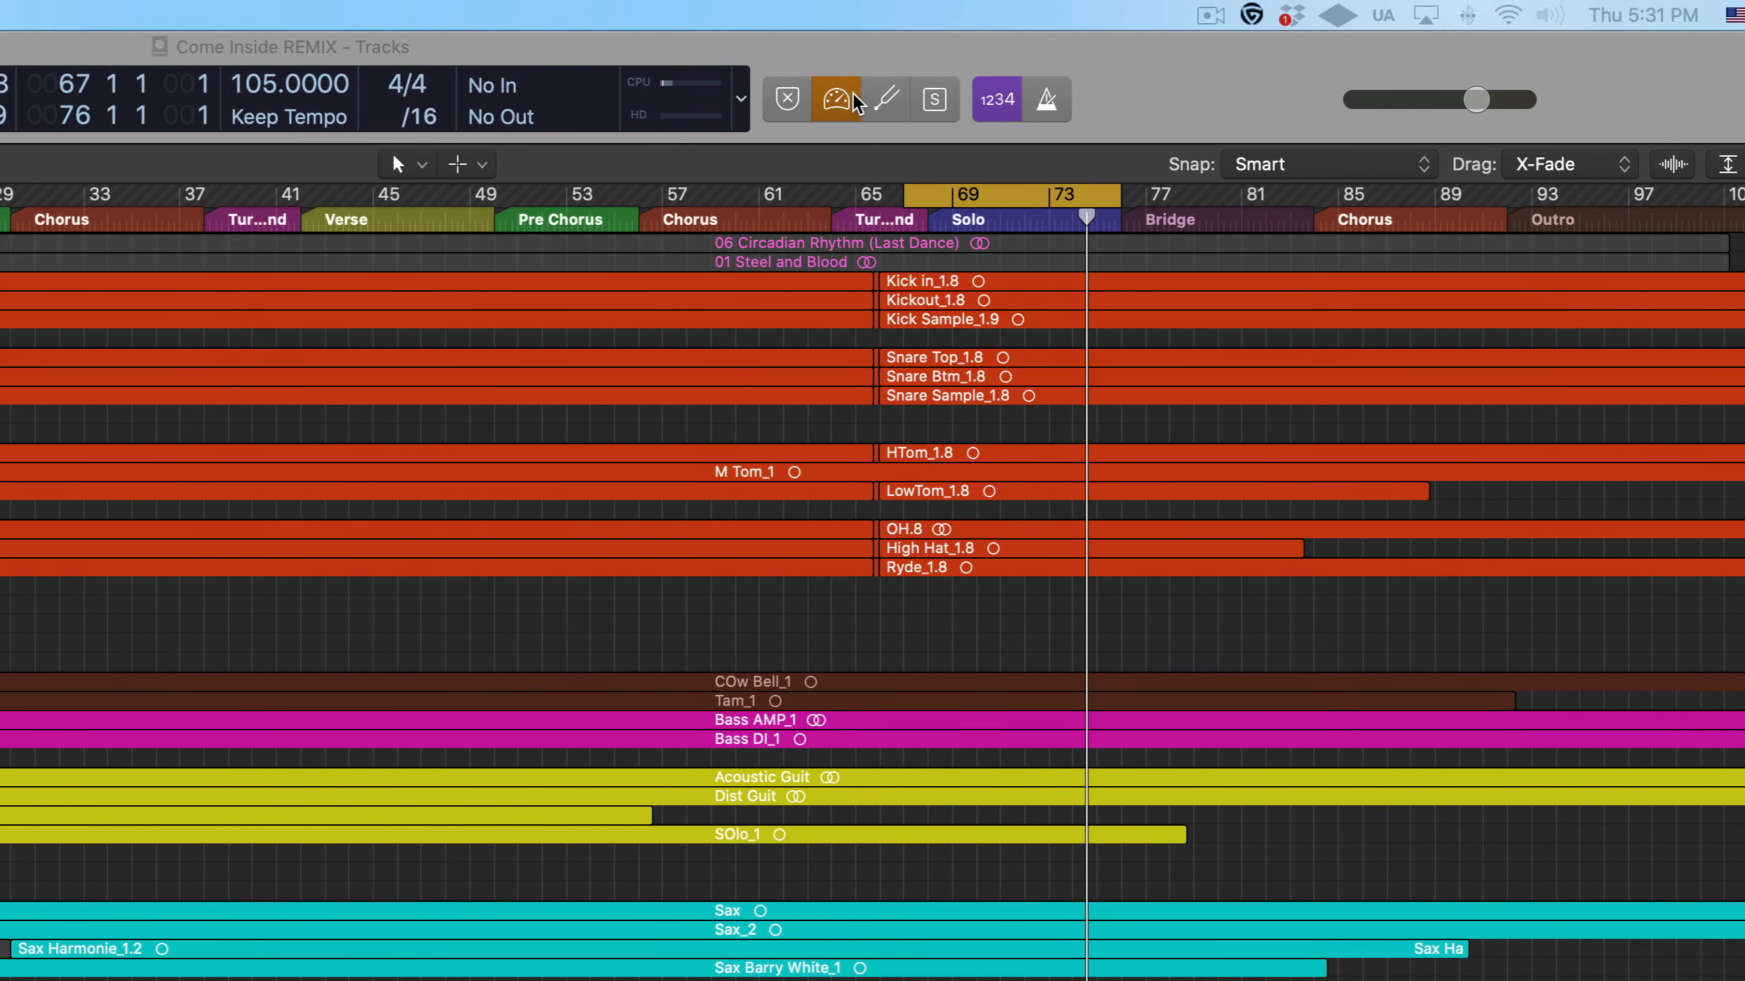
Review the control bar customization options that include Low Latency Mode, close them unchanged, and turn off Low Latency Mode.
{"action": "right_click", "coordinate": [1129, 90]}
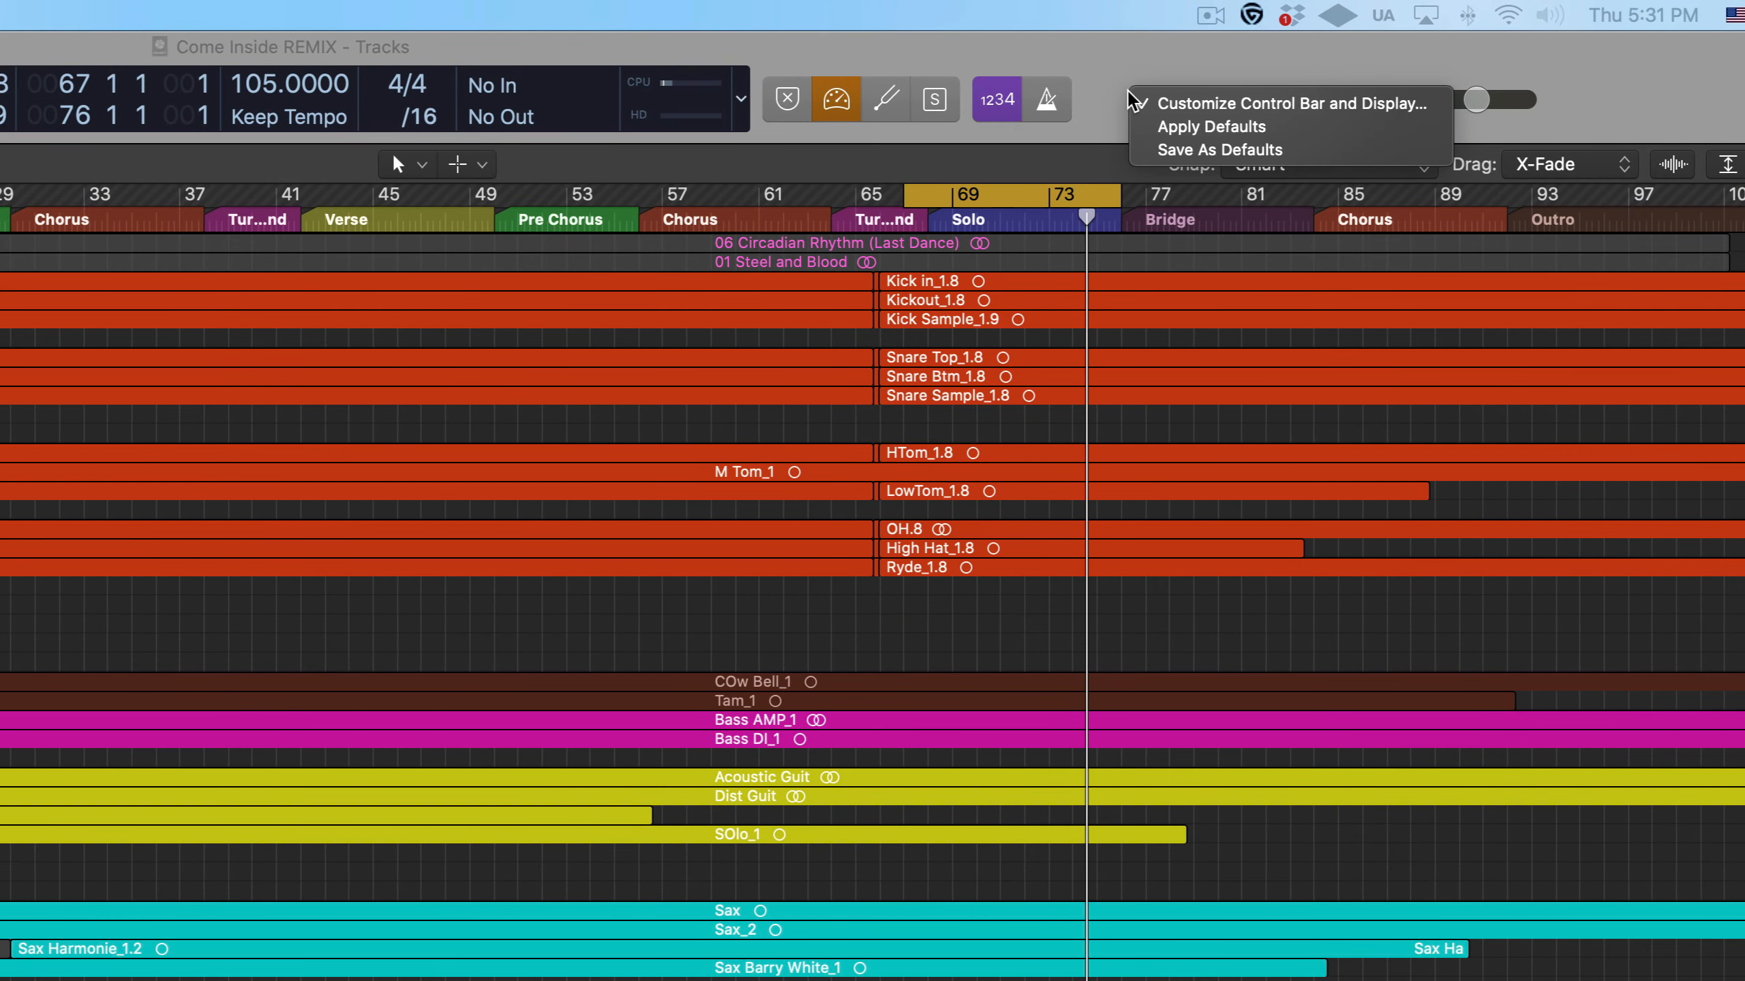
{"action": "left_click", "coordinate": [1192, 104]}
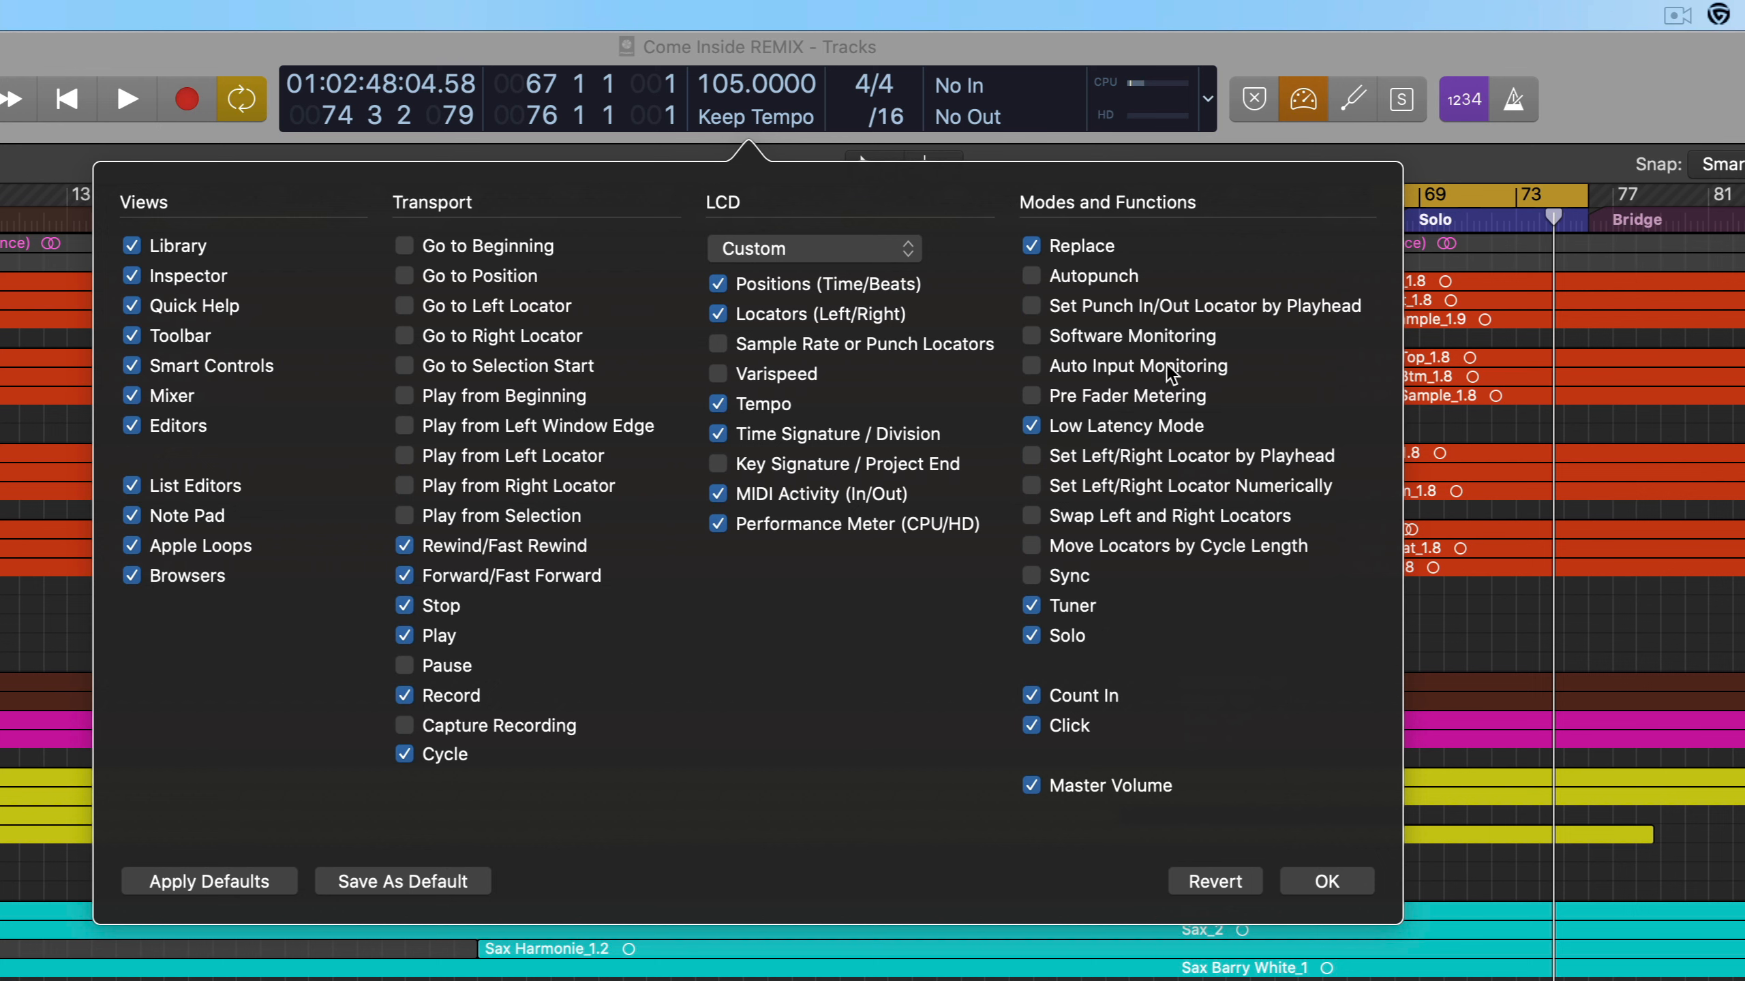
{"action": "left_click", "coordinate": [1614, 89]}
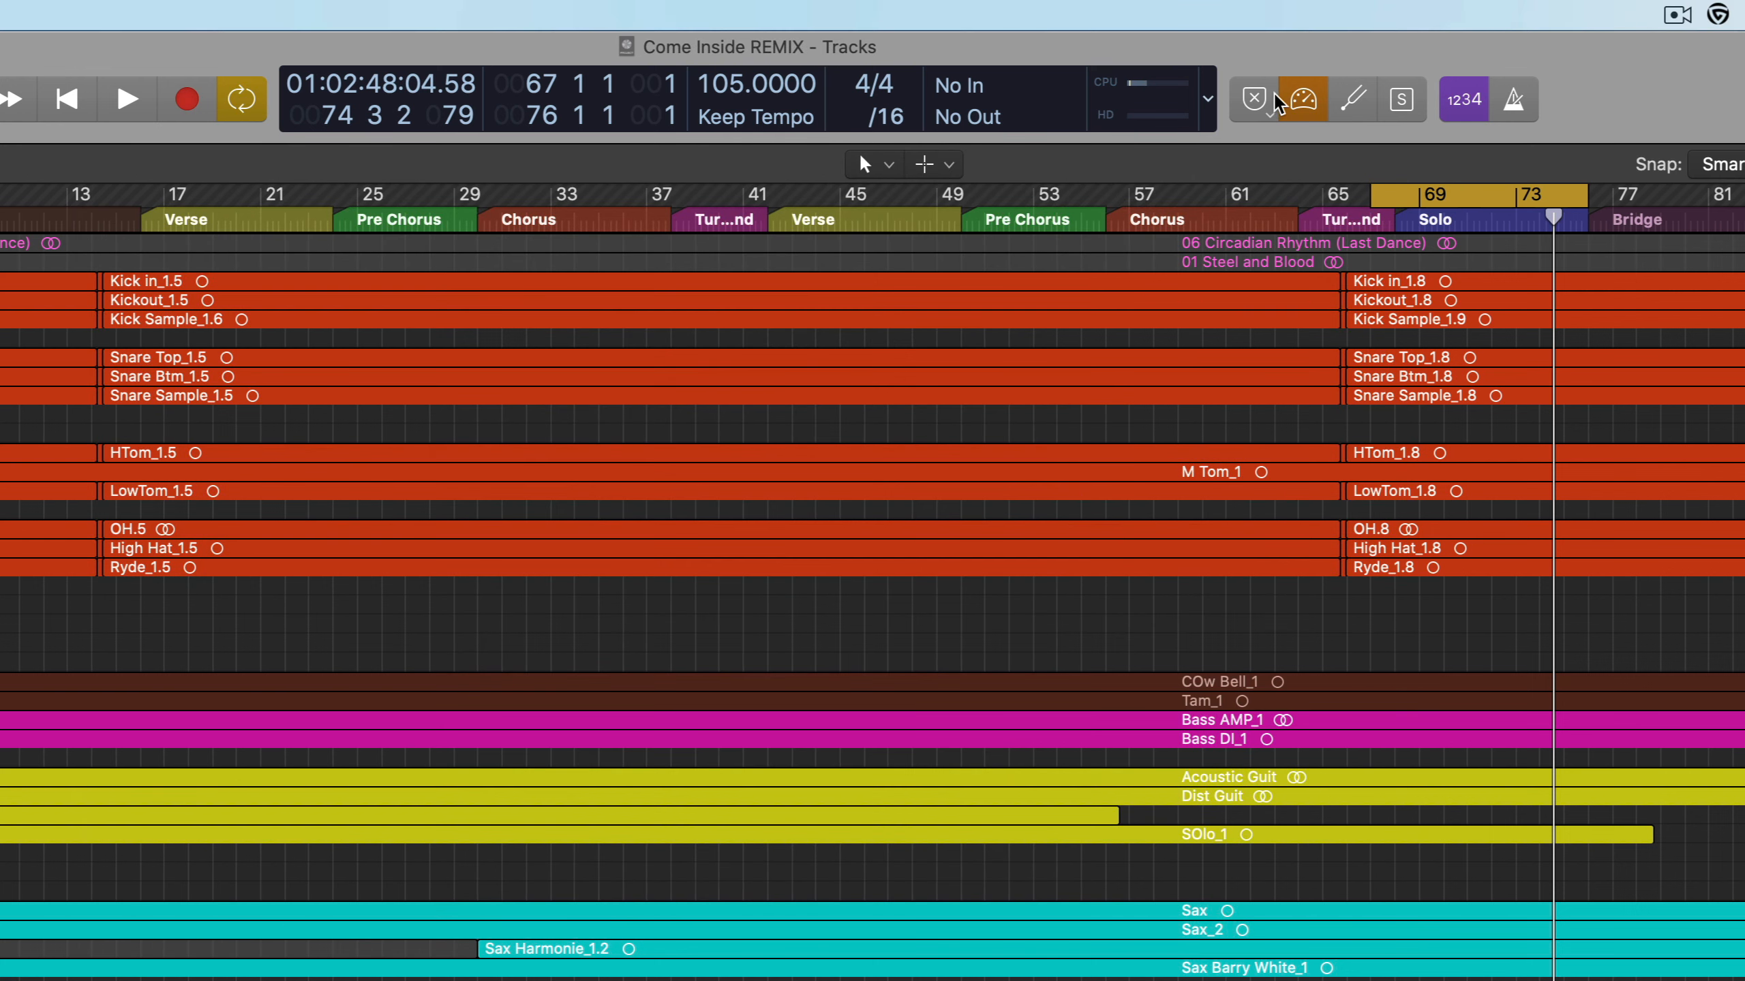
{"action": "left_click", "coordinate": [1305, 103]}
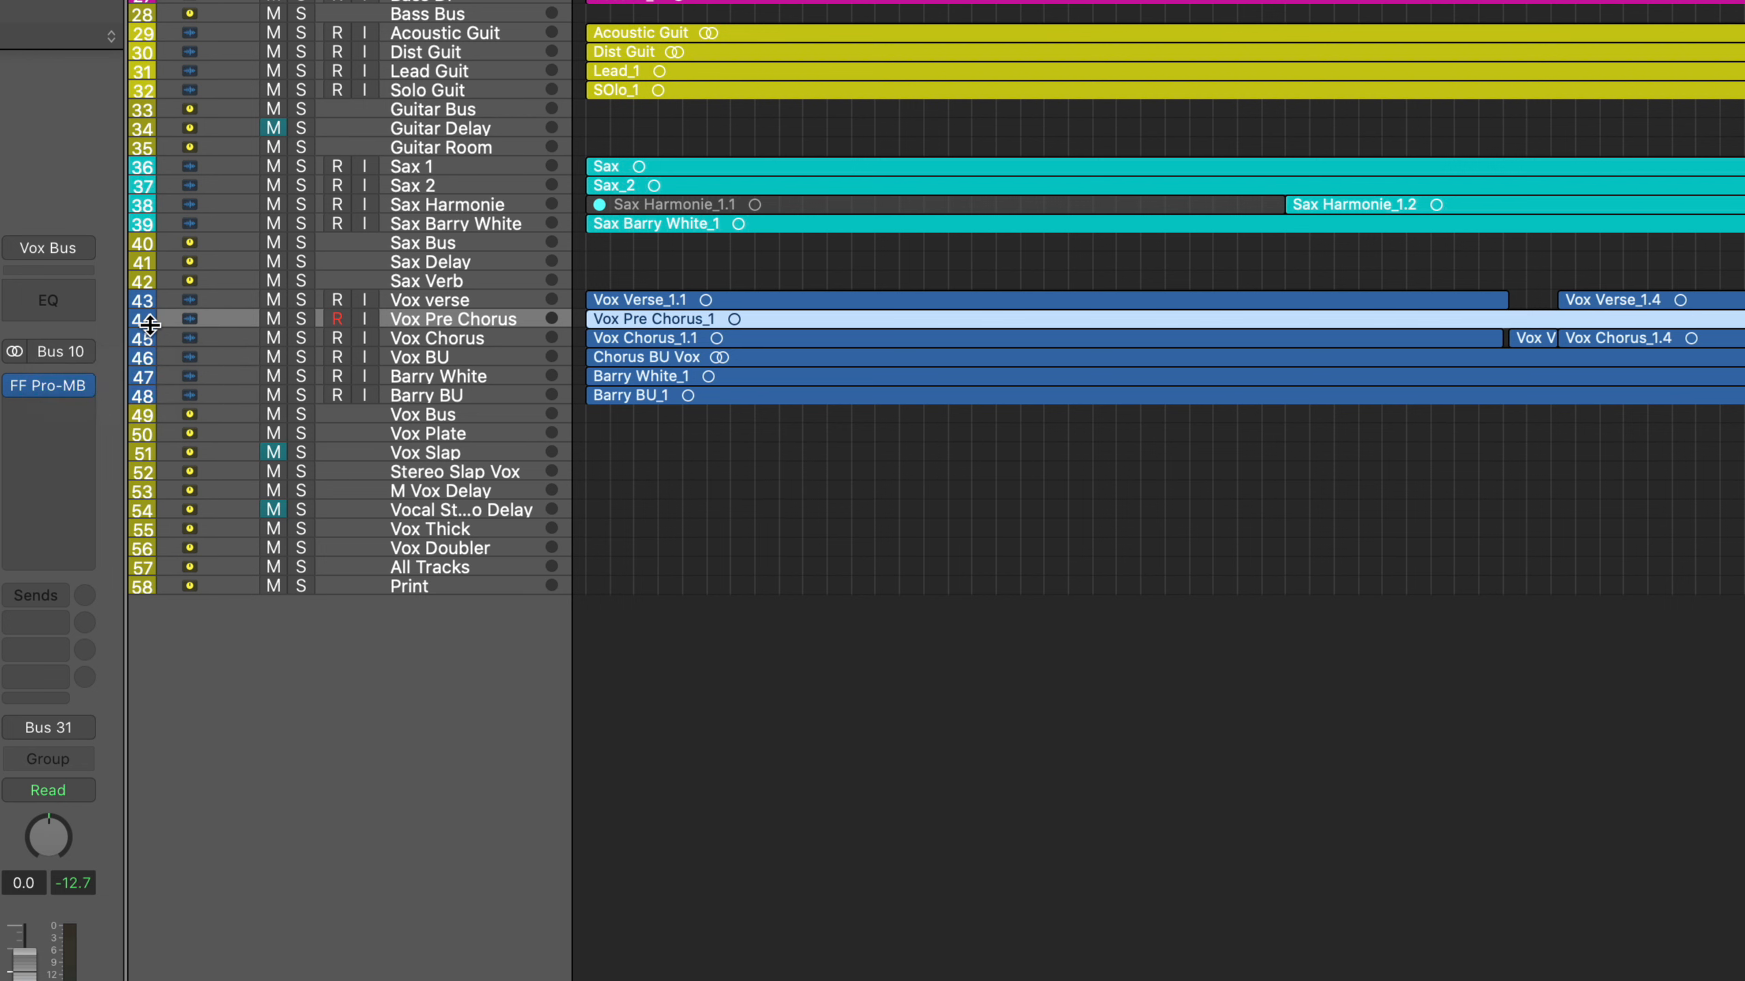
Enlarge the Vox Pre Chorus track and configure the track headers to show the Freeze control.
{"action": "left_click_drag", "start_coordinate": [150, 324], "coordinate": [188, 491]}
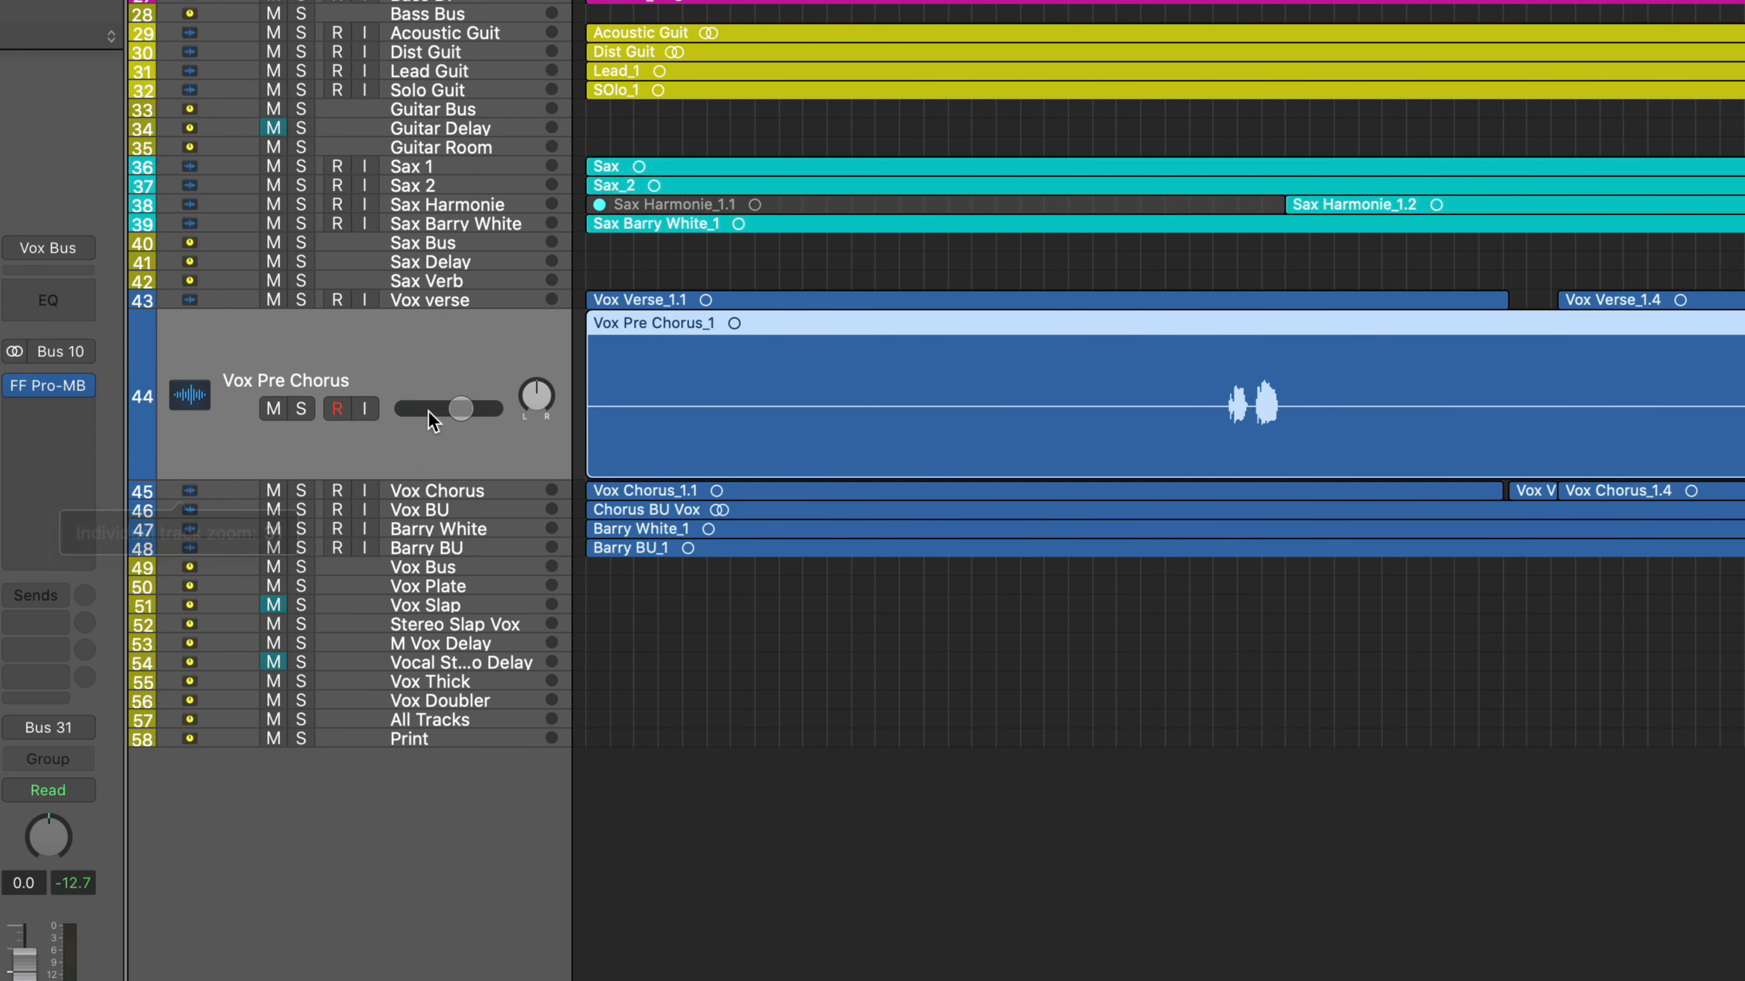
{"action": "right_click", "coordinate": [434, 338]}
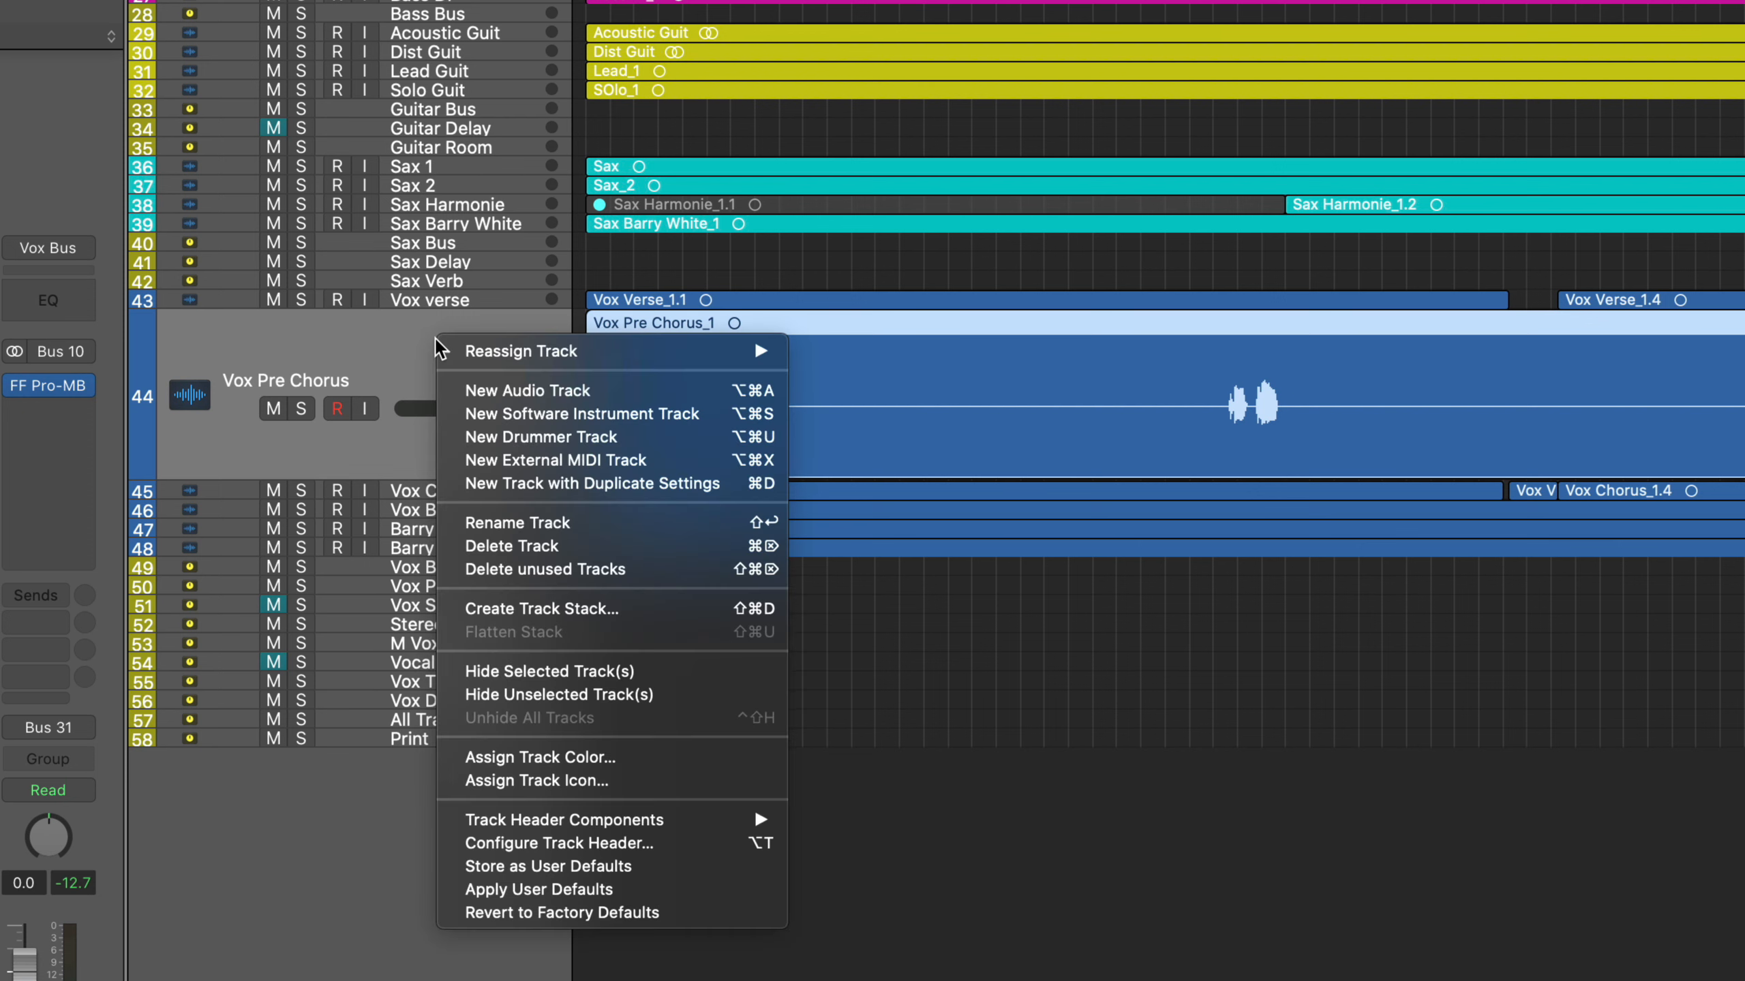
{"action": "mouse_move", "coordinate": [628, 825]}
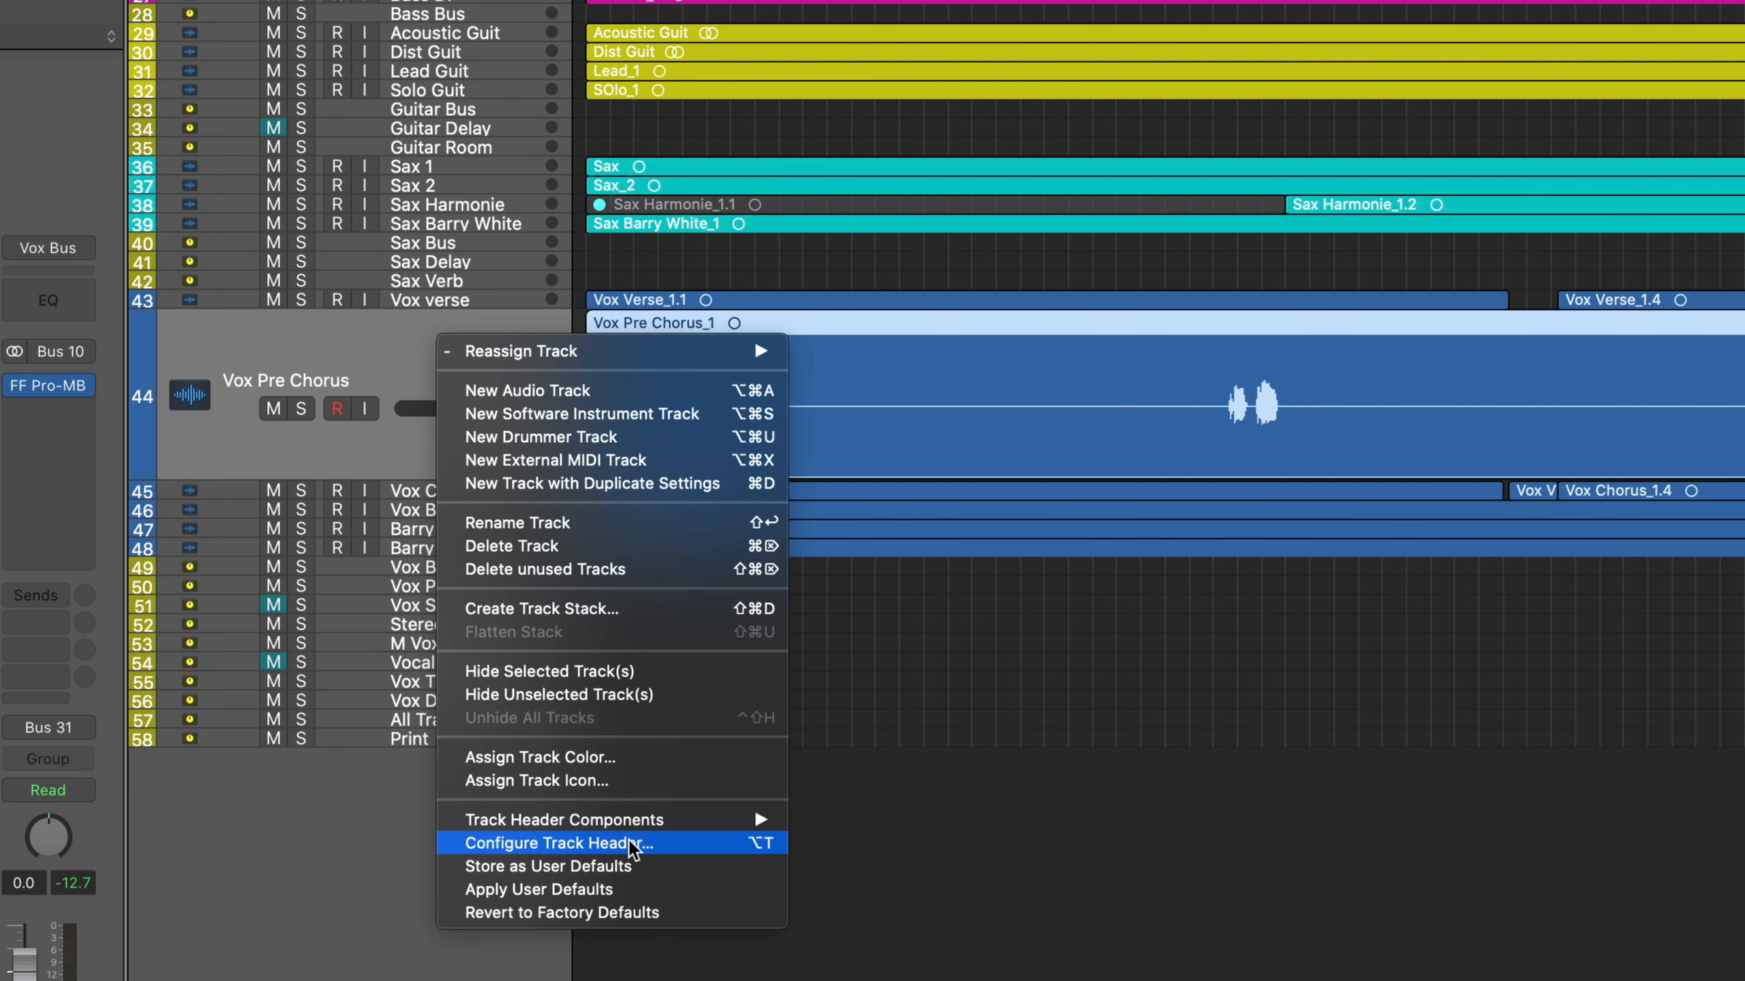
{"action": "left_click", "coordinate": [632, 844]}
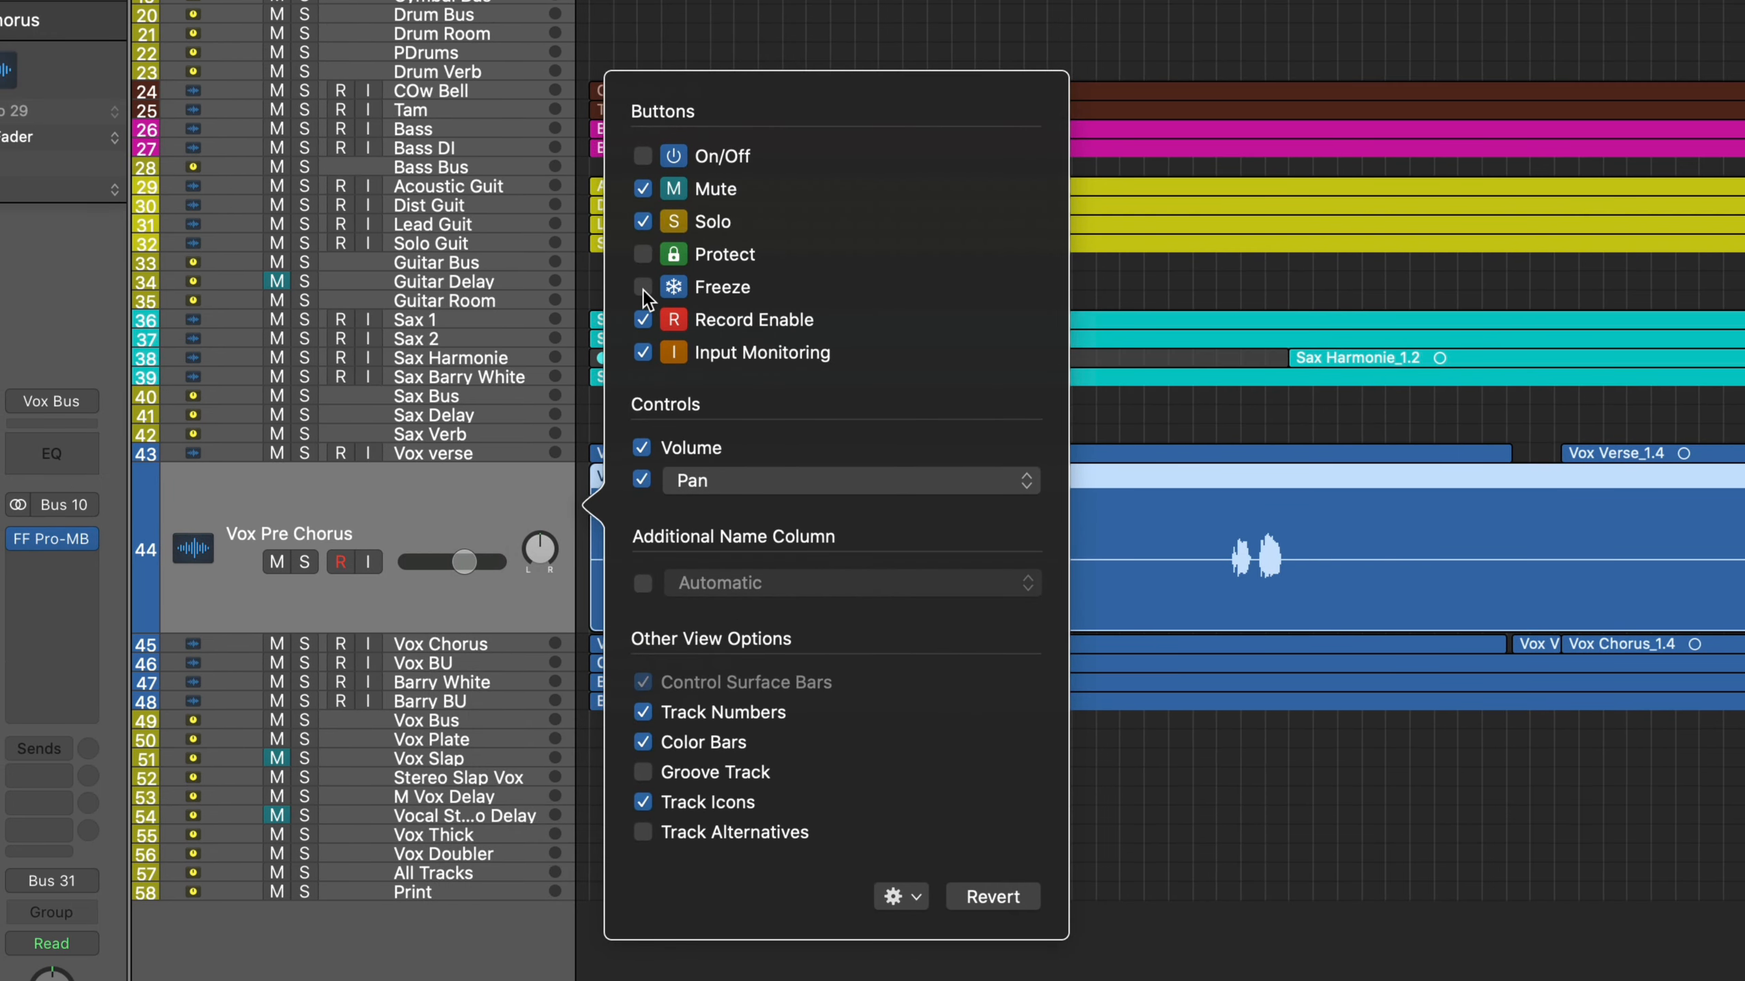
{"action": "left_click", "coordinate": [643, 288]}
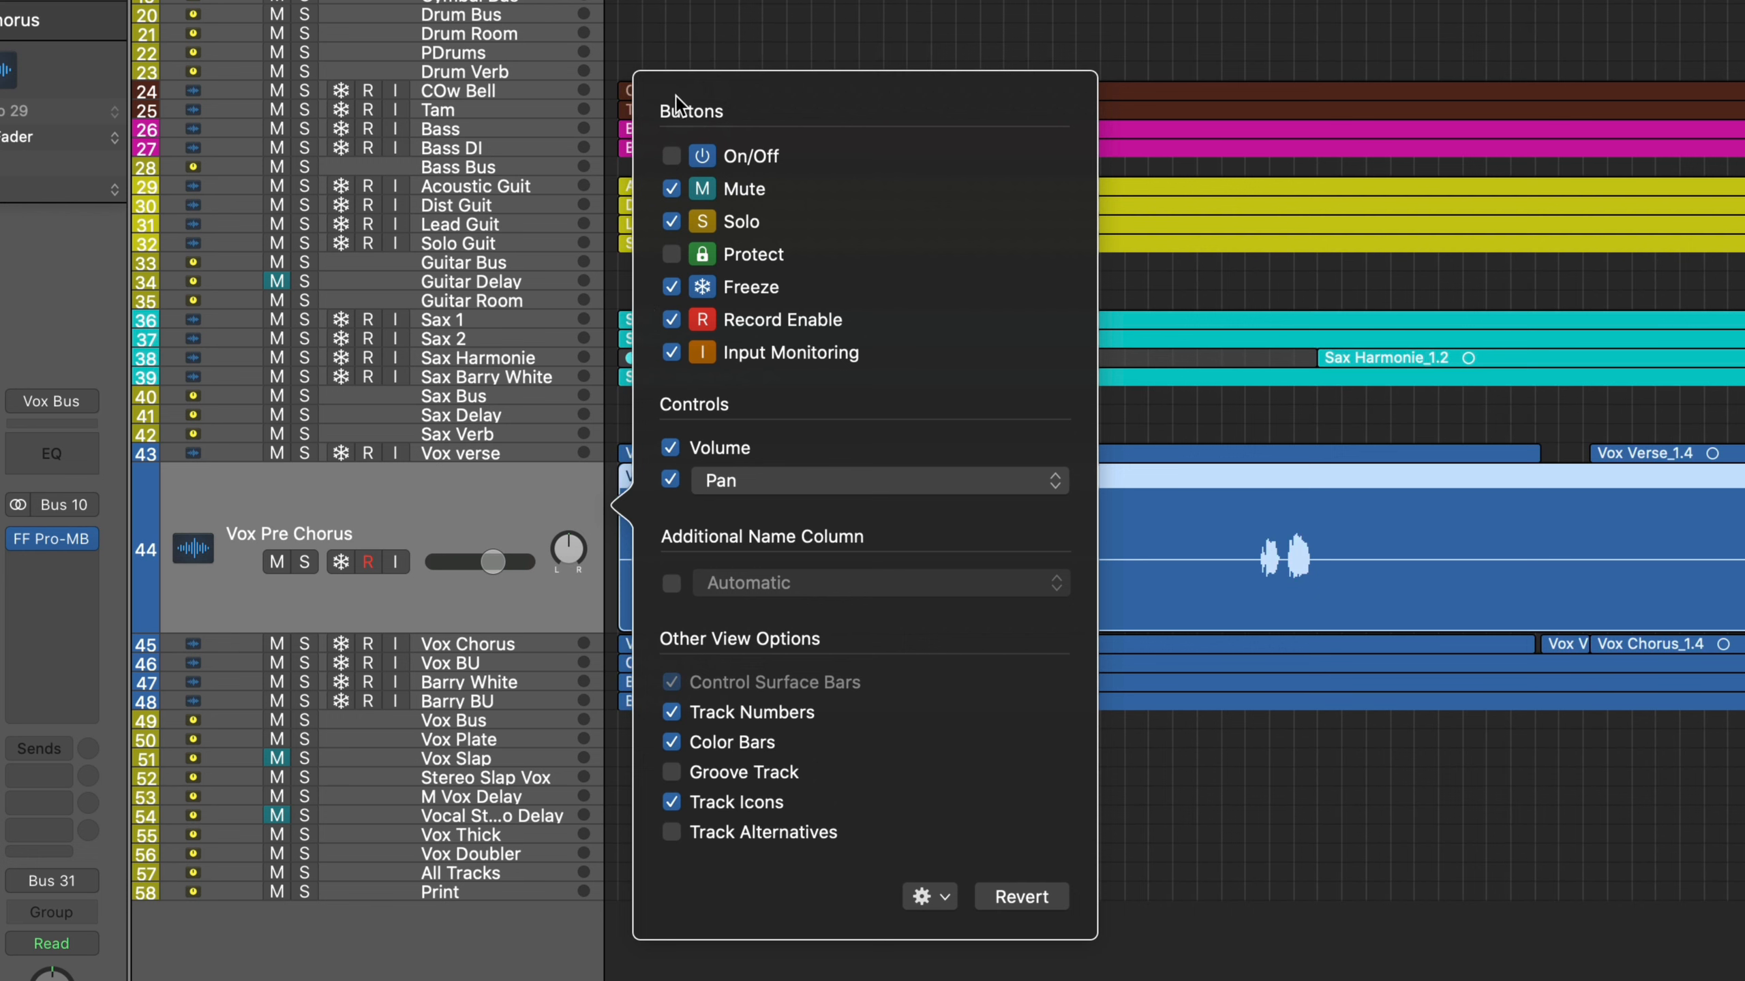
{"action": "left_click", "coordinate": [452, 507]}
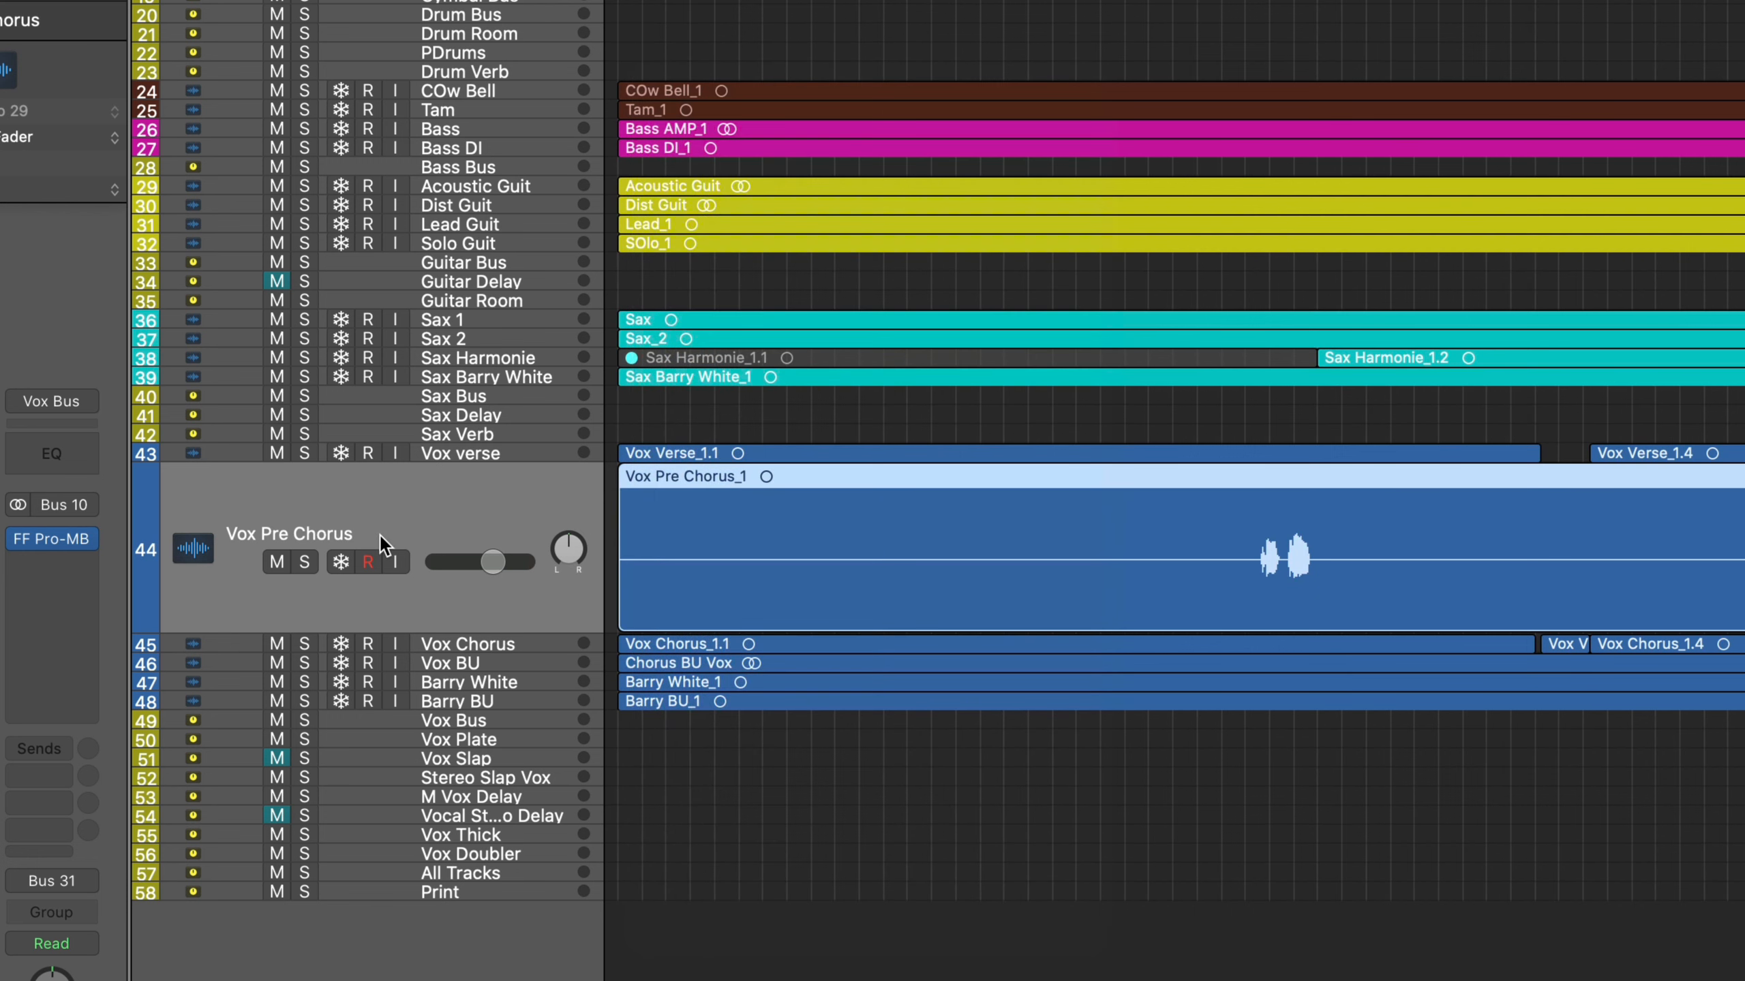
Enable Freeze on the Vox Pre Chorus track, set the playhead around bar 12, and start playback to render the freeze.
{"action": "left_click", "coordinate": [340, 562]}
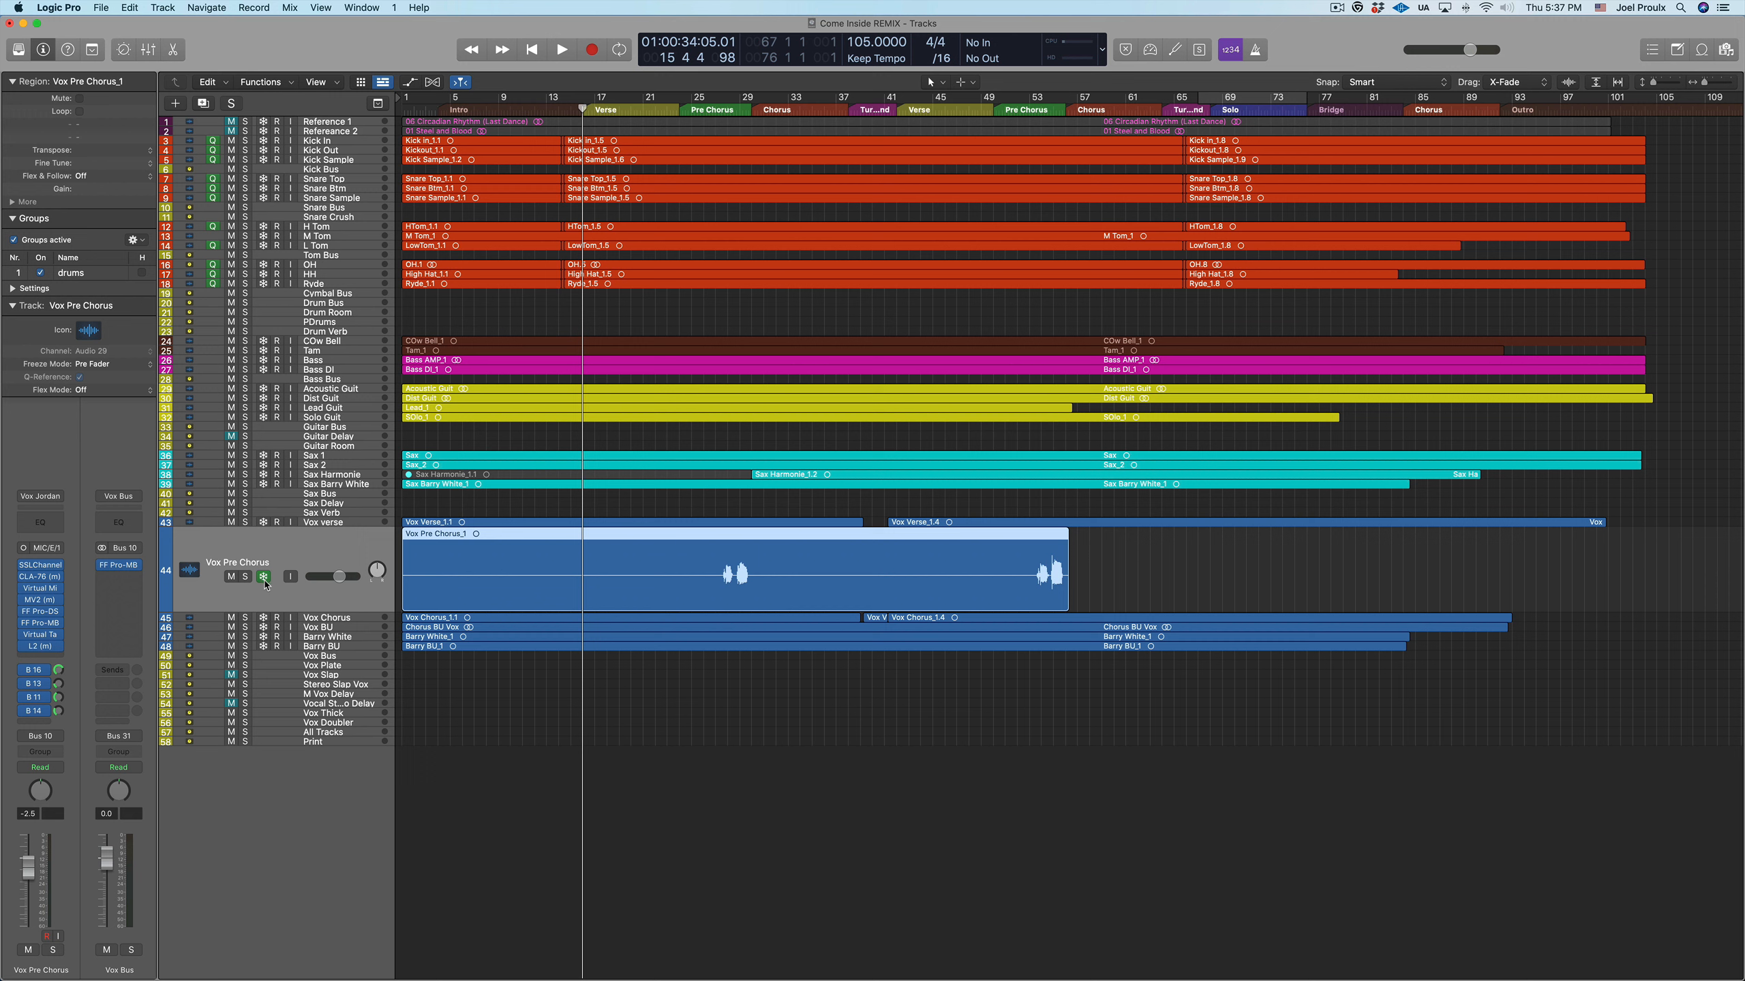
{"action": "left_click", "coordinate": [535, 106]}
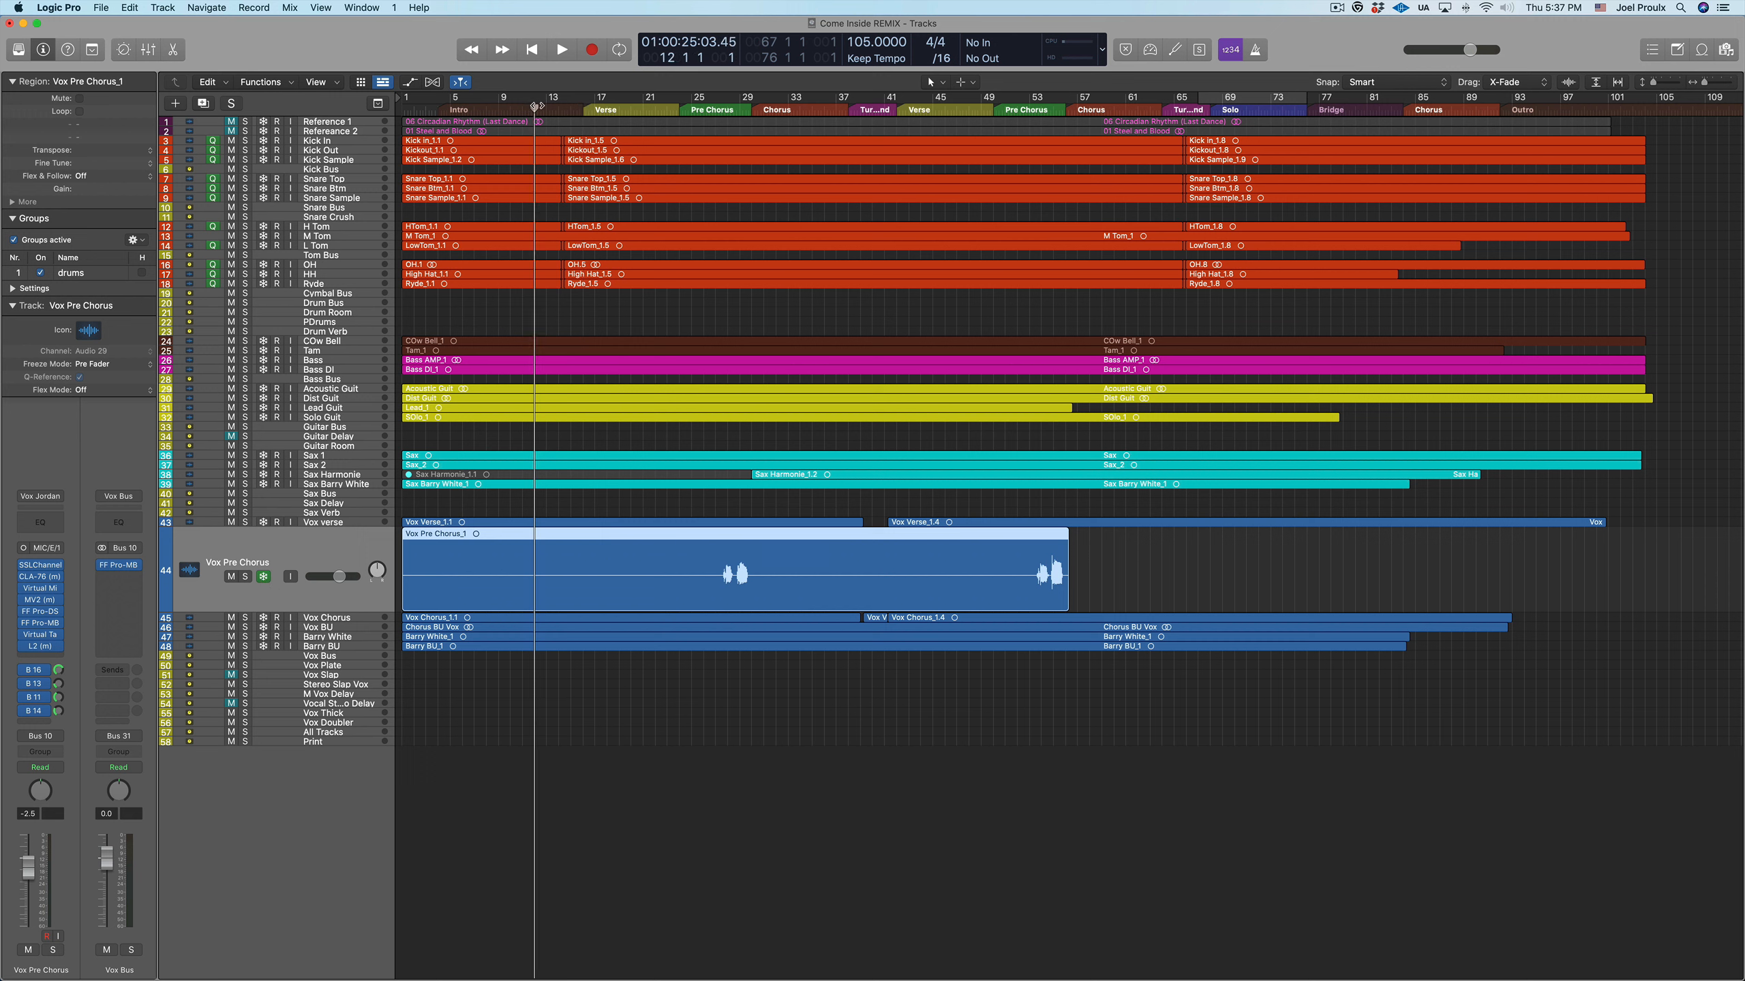
{"action": "key", "text": "space"}
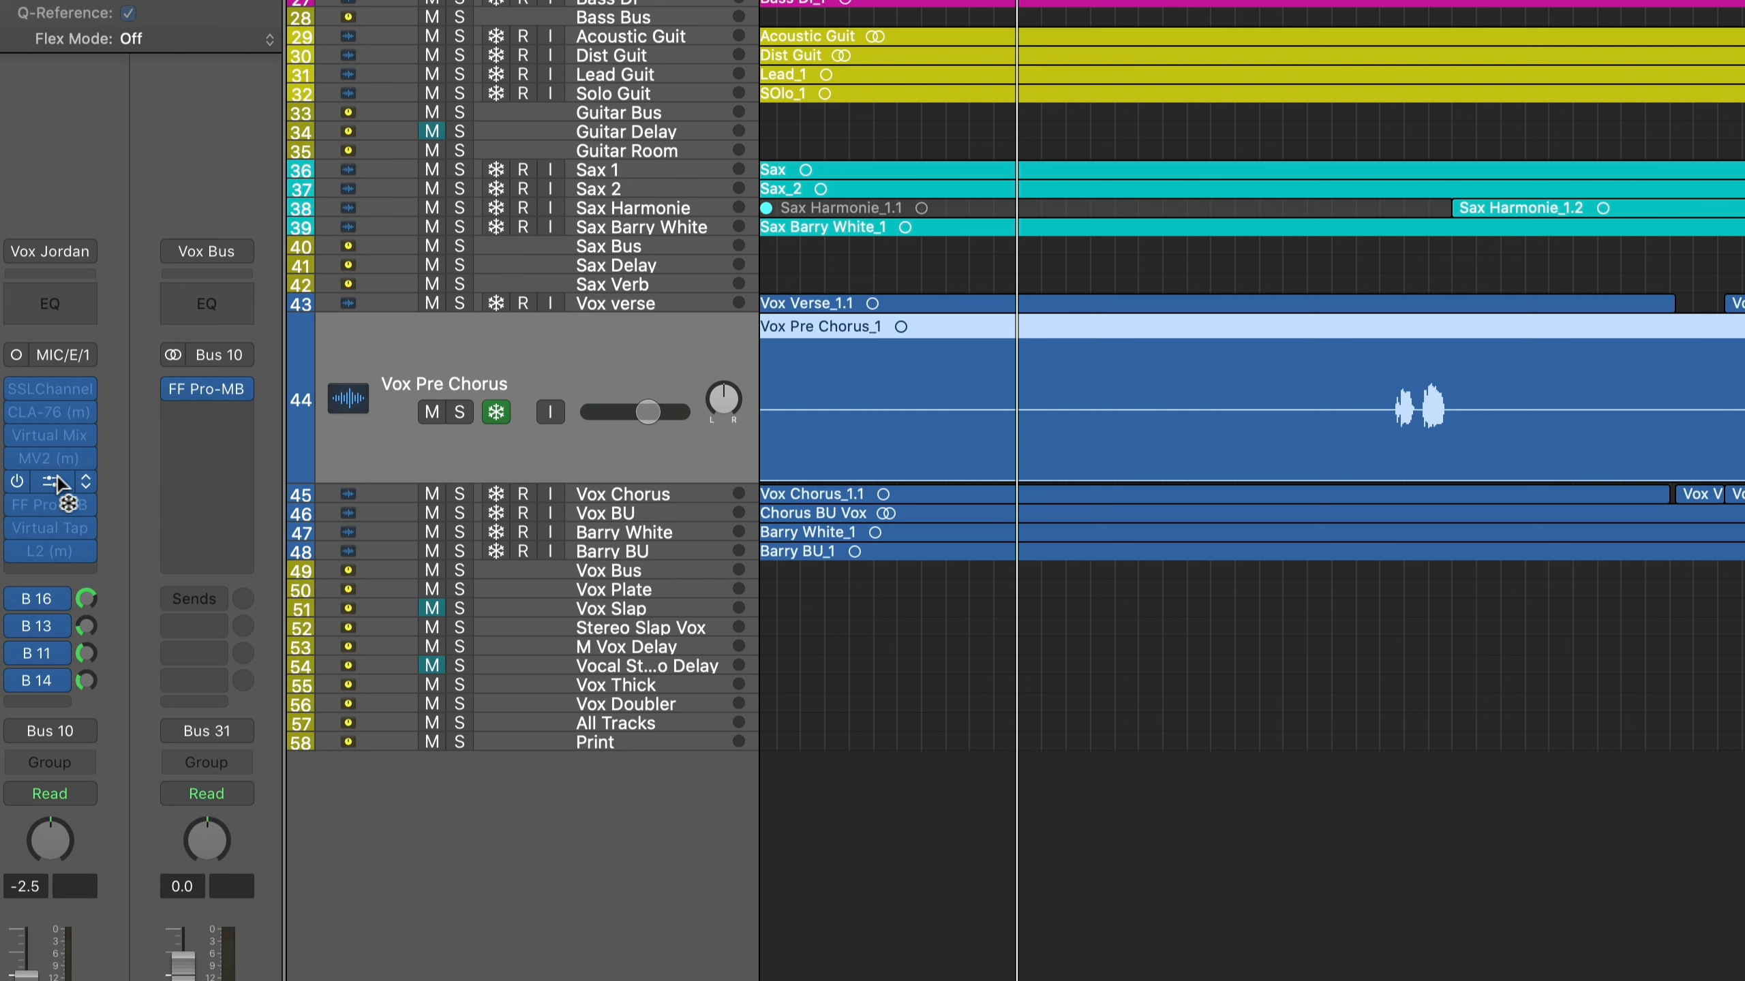
Try to open the SSLChannel plug-in on the frozen Vox Pre Chorus track, and turn off Freeze for that track.
{"action": "scroll", "coordinate": [1020, 367], "scroll_direction": "left", "scroll_amount": 1}
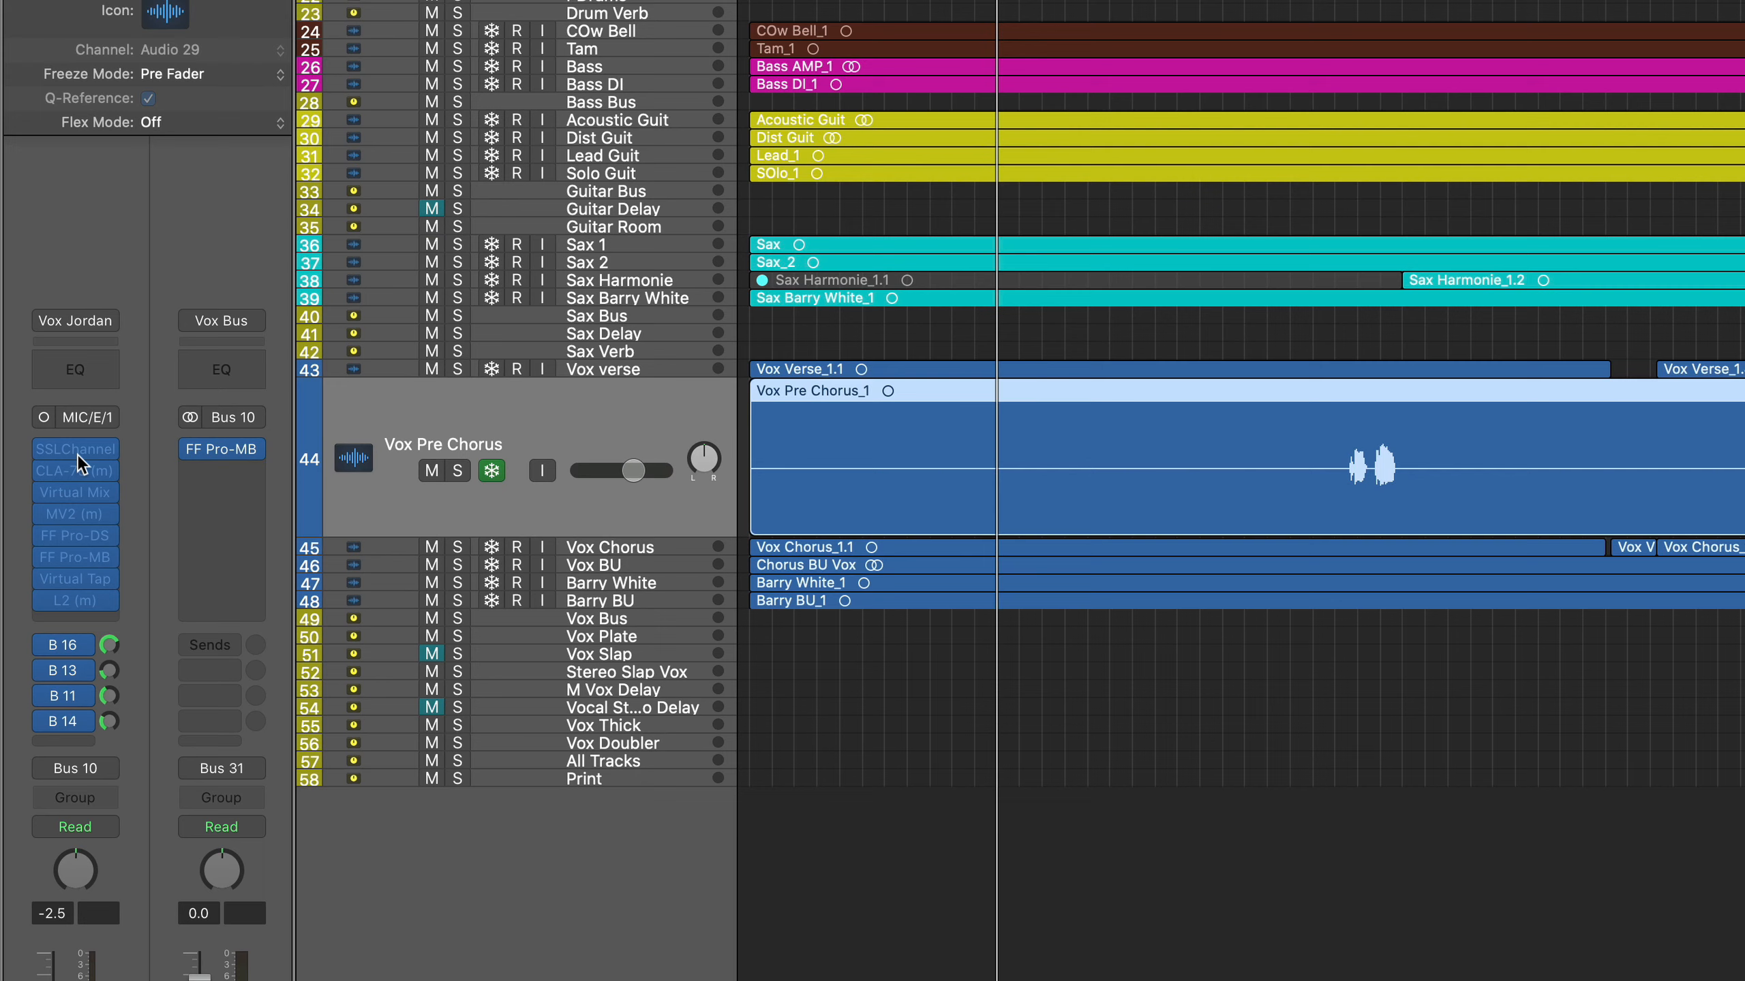
{"action": "mouse_move", "coordinate": [41, 568]}
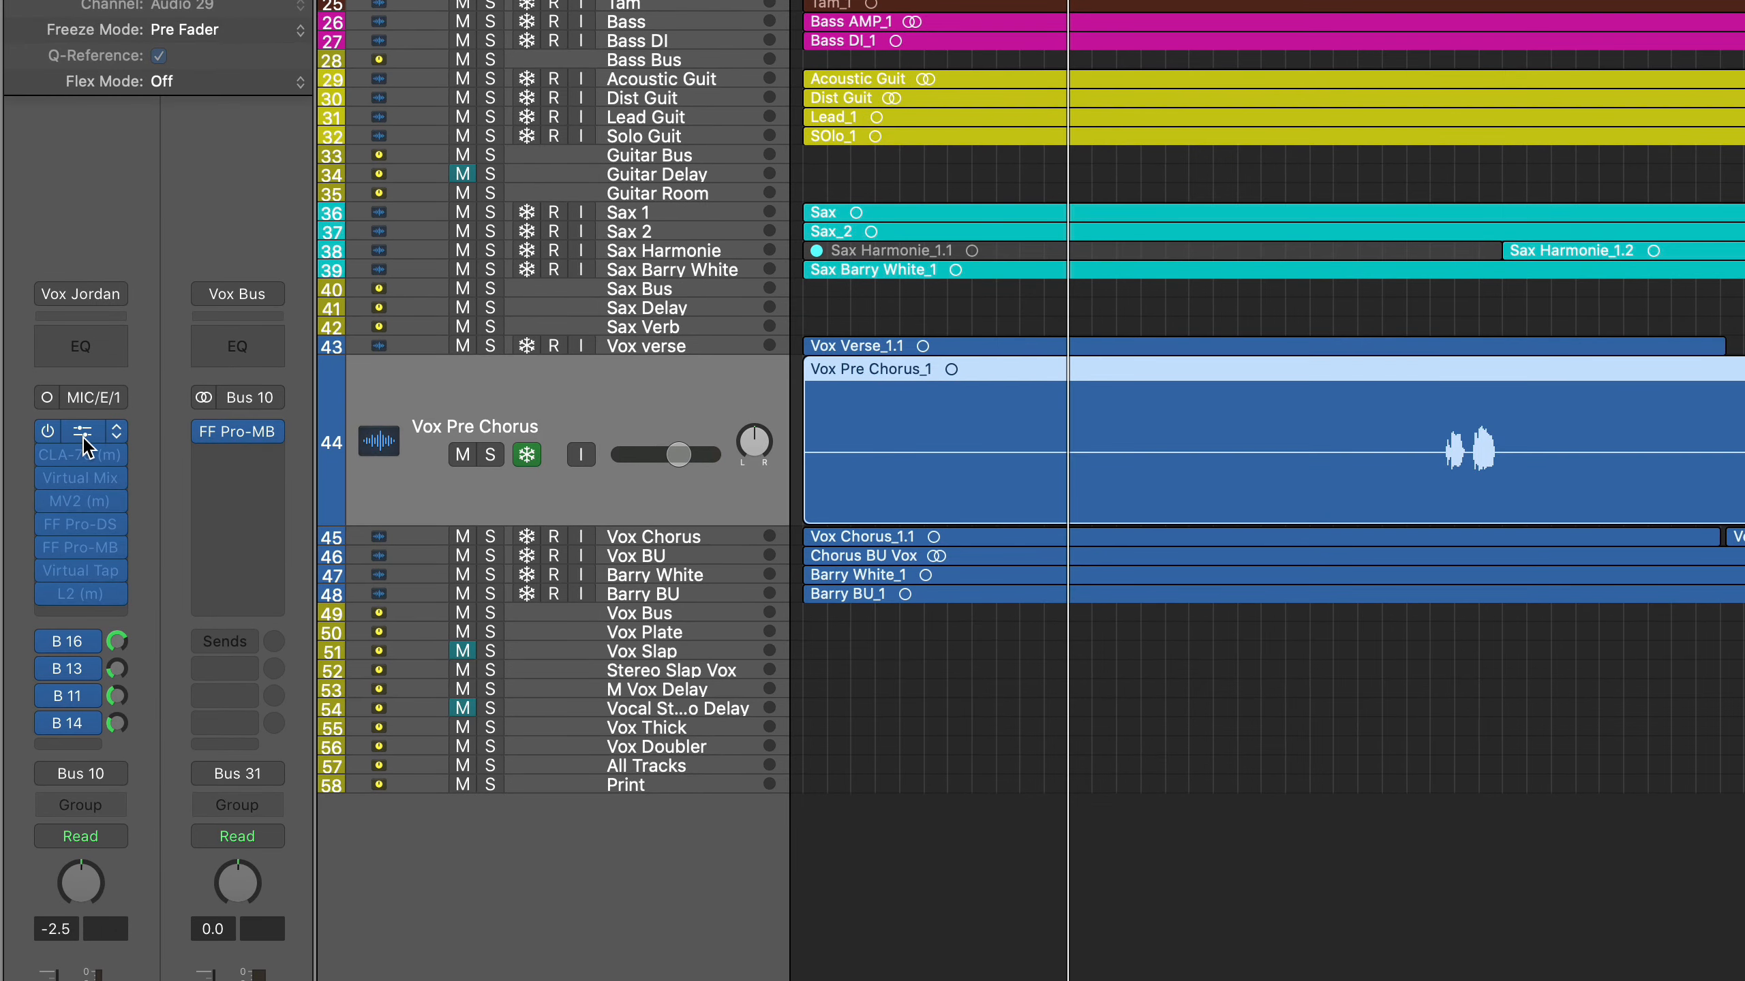
{"action": "left_click", "coordinate": [81, 436]}
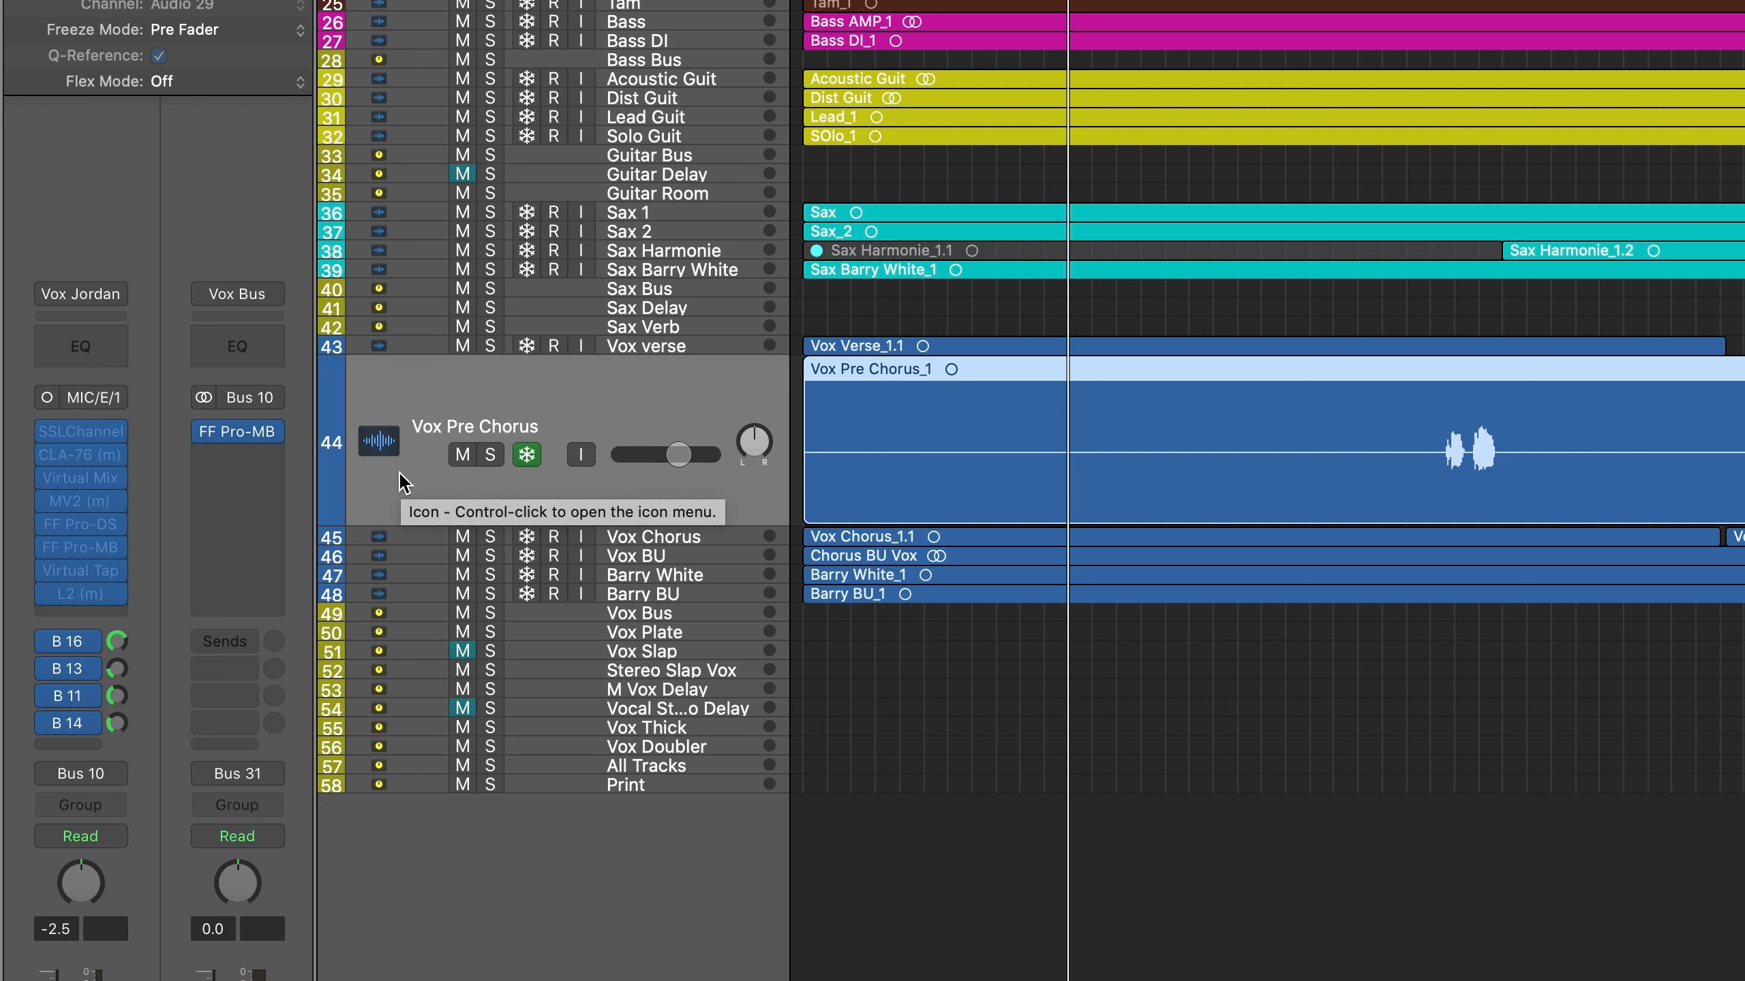
{"action": "left_click", "coordinate": [527, 455]}
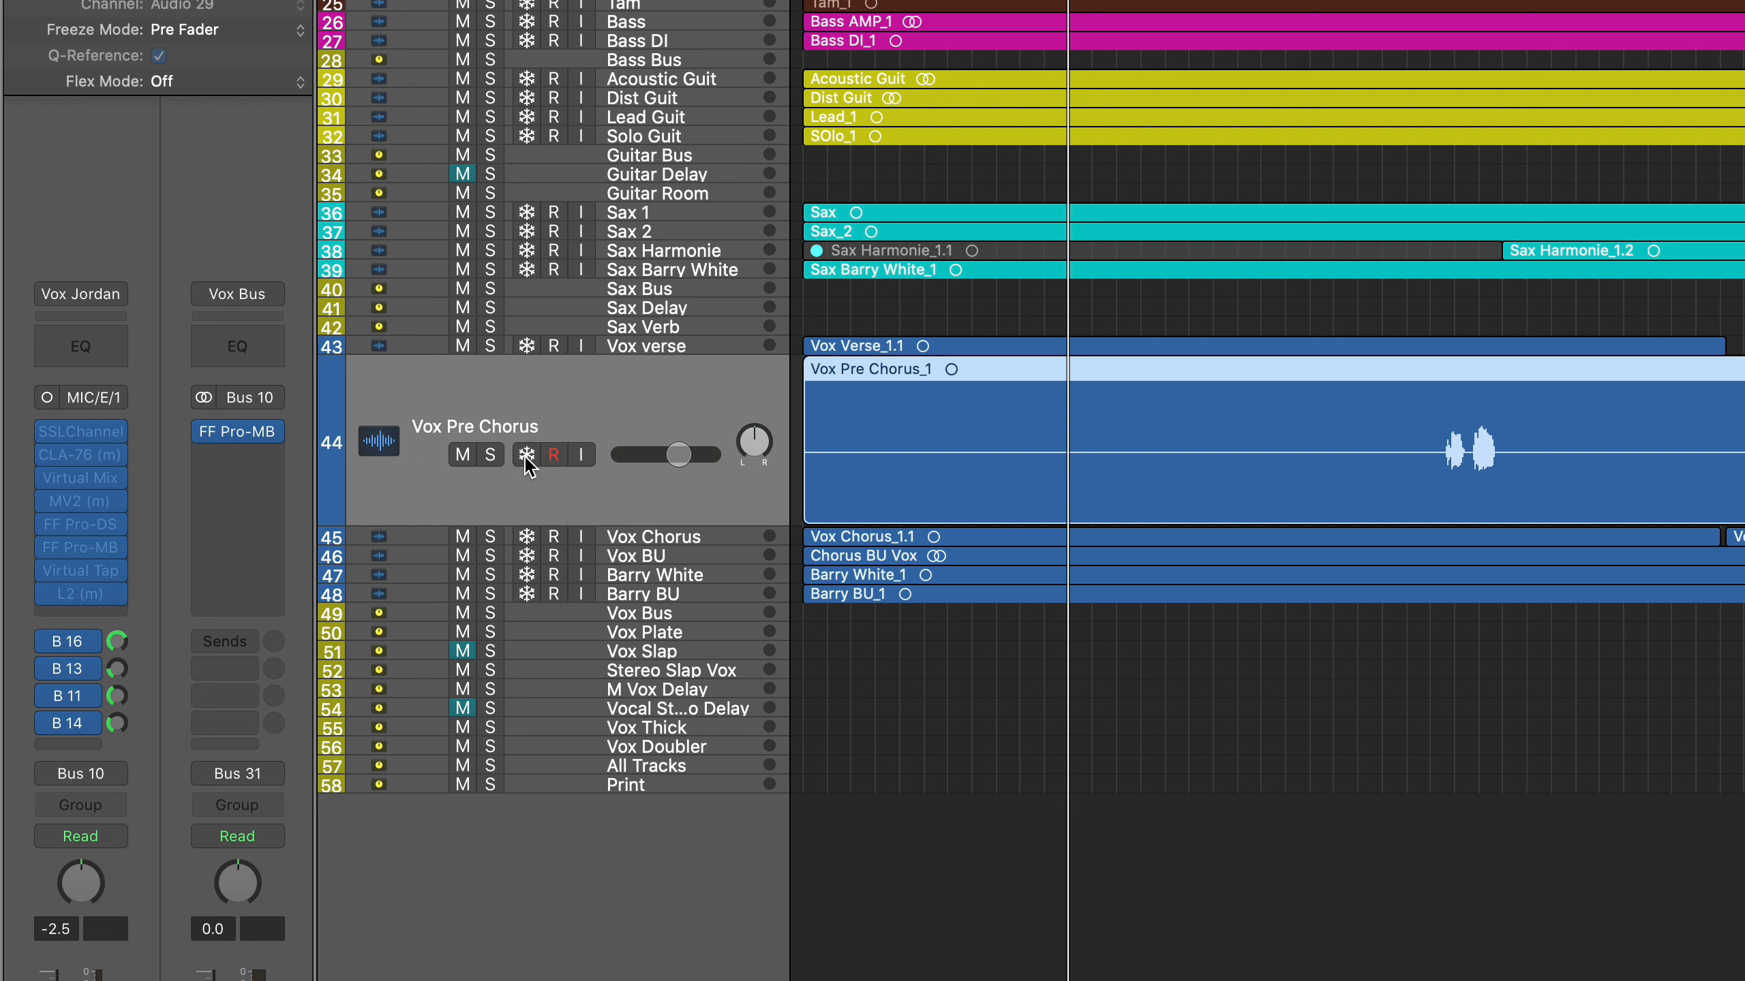